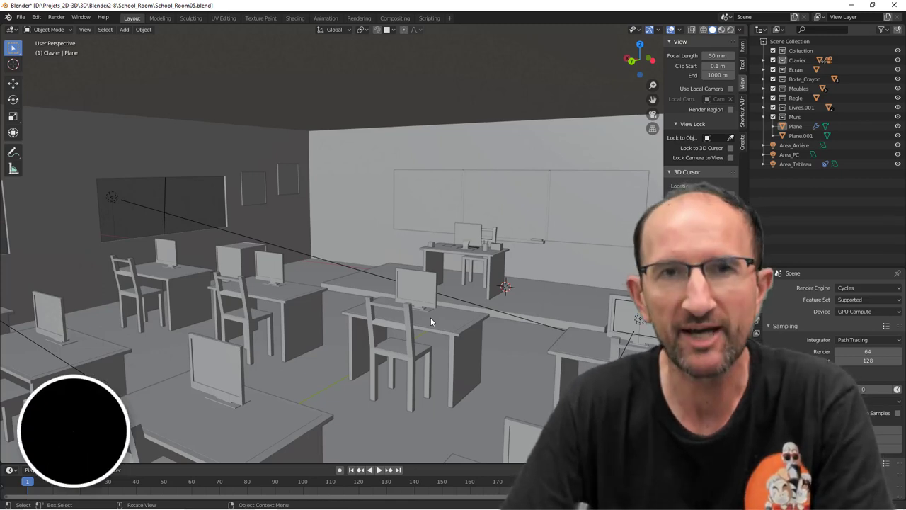
Orbit and zoom around the classroom to a low, close angle on the desks.
middle_click_drag(345, 291, 396, 294)
scroll(397, 297, "down", 2)
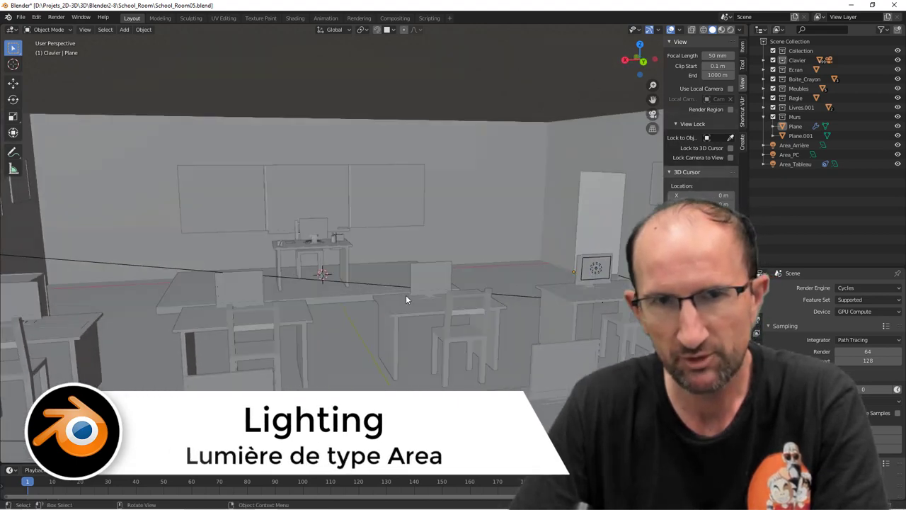
scroll(408, 296, "down", 2)
scroll(494, 277, "down", 2)
scroll(482, 277, "down", 1)
middle_click_drag(482, 277, 447, 279)
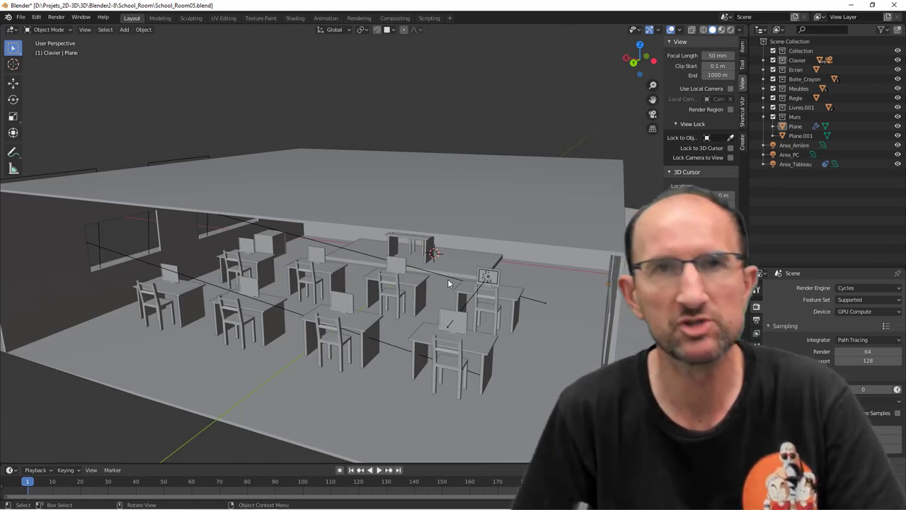
middle_click_drag(447, 279, 395, 259)
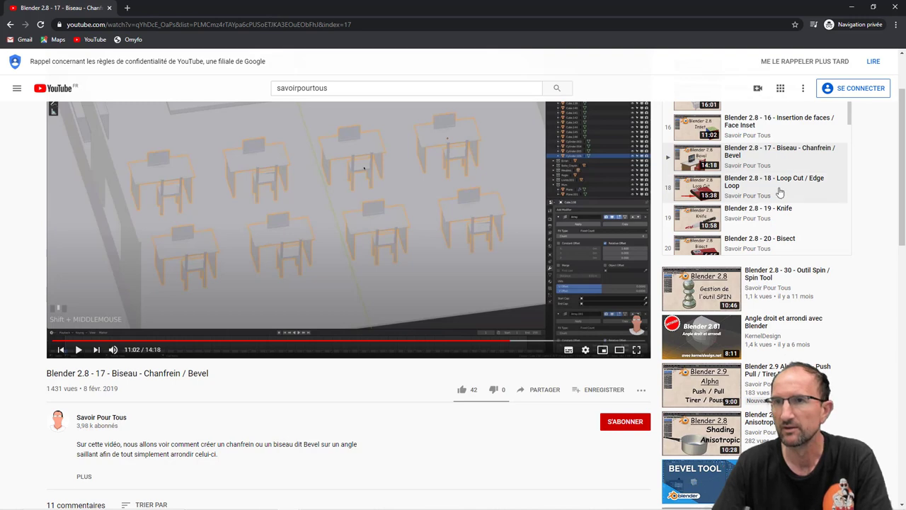
scroll(774, 161, "up", 1)
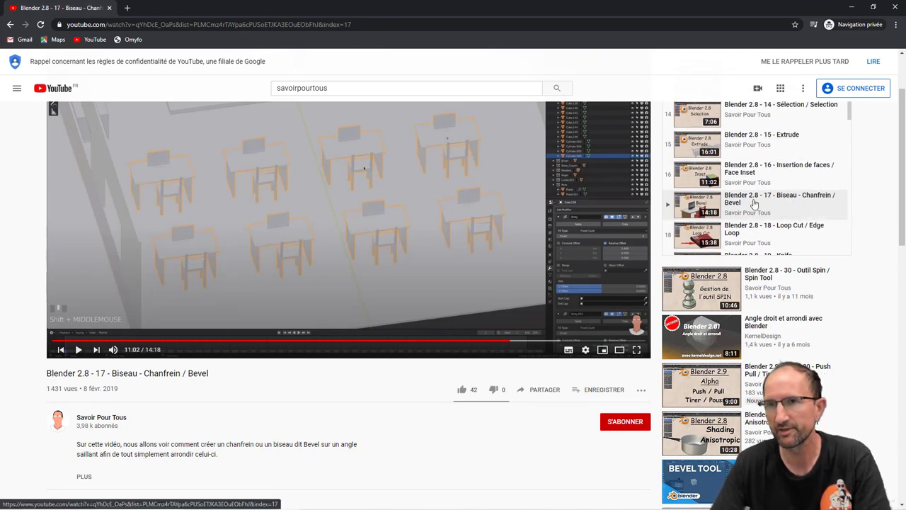
scroll(585, 237, "up", 2)
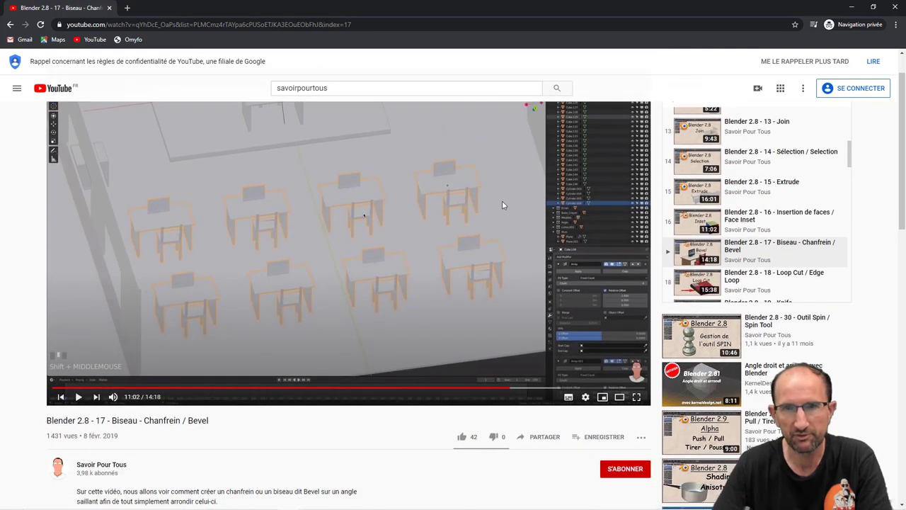
scroll(431, 216, "down", 2)
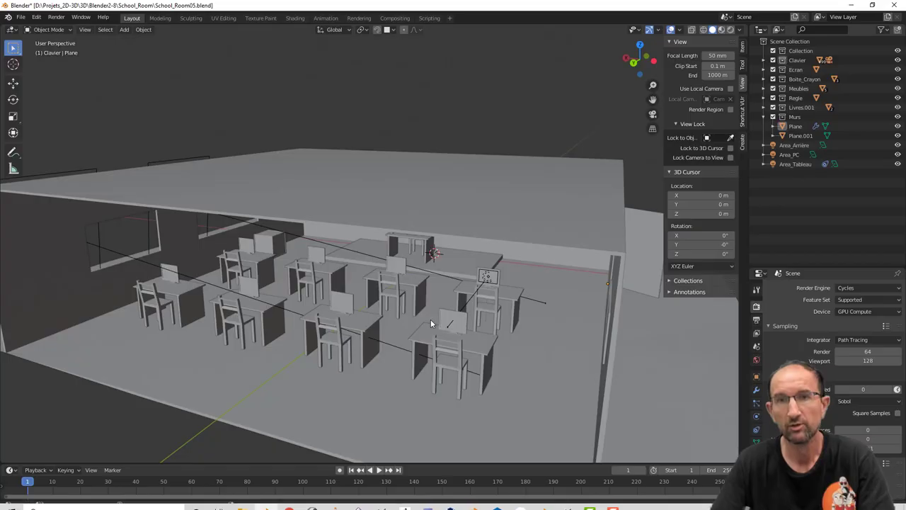
mouse_move(431, 319)
middle_mouse_down()
mouse_move(470, 328)
mouse_move(444, 326)
mouse_move(459, 324)
middle_mouse_up()
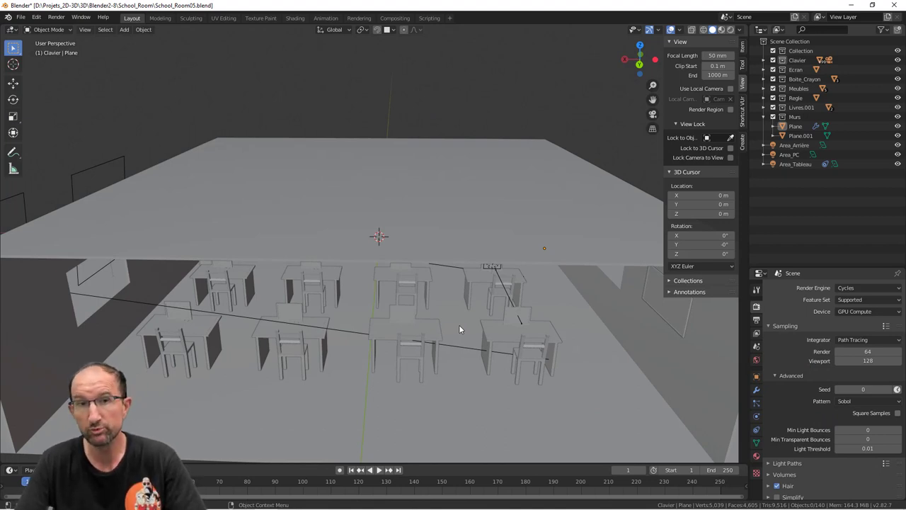
mouse_move(415, 330)
middle_mouse_down()
mouse_move(428, 324)
mouse_move(420, 292)
middle_mouse_up()
Switch to Material Preview, then Rendered shading, and look through the scene camera.
key("z")
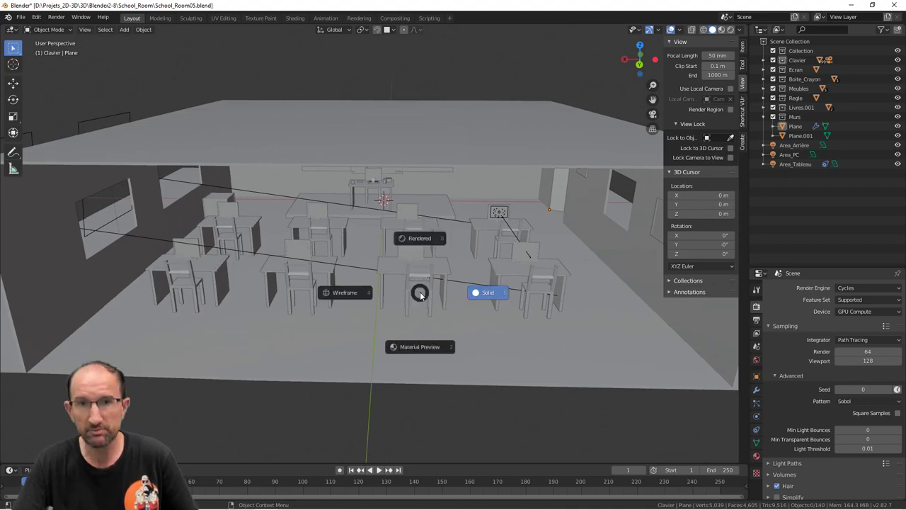
left_click(420, 347)
middle_click_drag(453, 282, 488, 222)
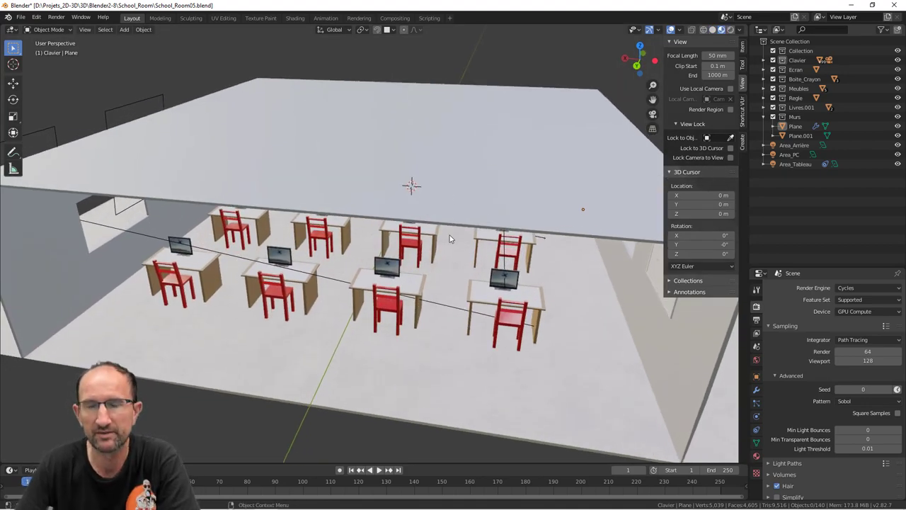
left_click(730, 30)
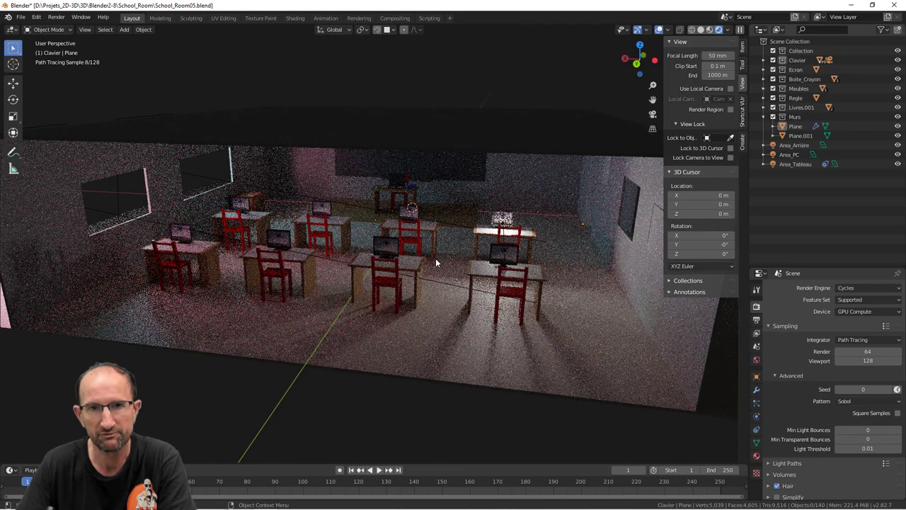
middle_click_drag(436, 258, 445, 262)
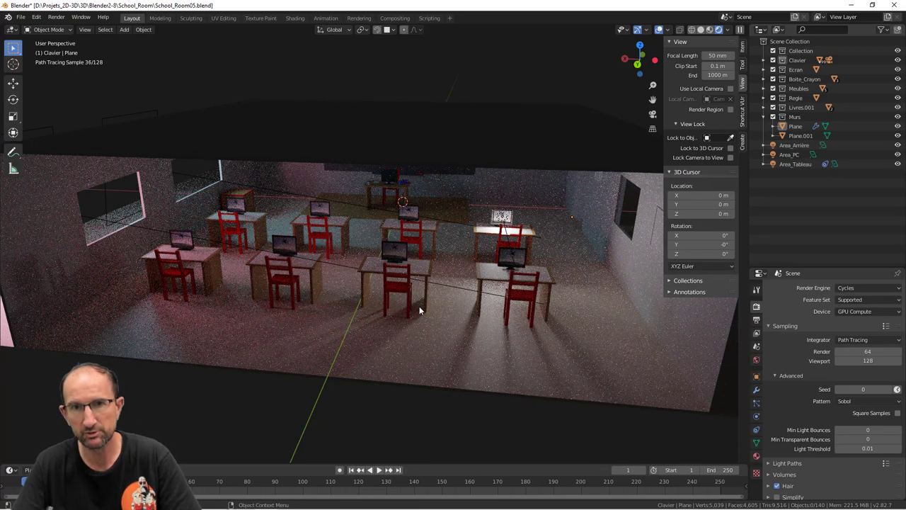
key("KP_0")
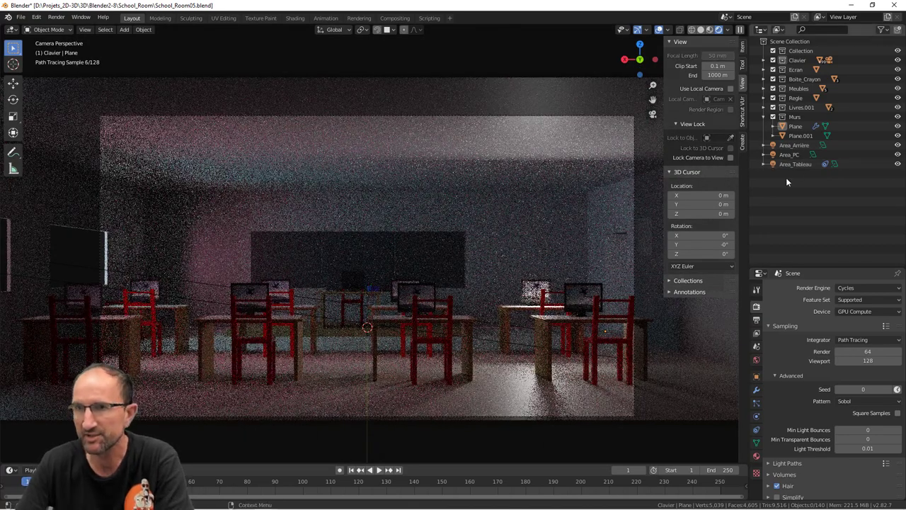
Hide the Area_Tableau, Area_PC and Area_Arrière lights and show the World properties.
left_click(897, 164)
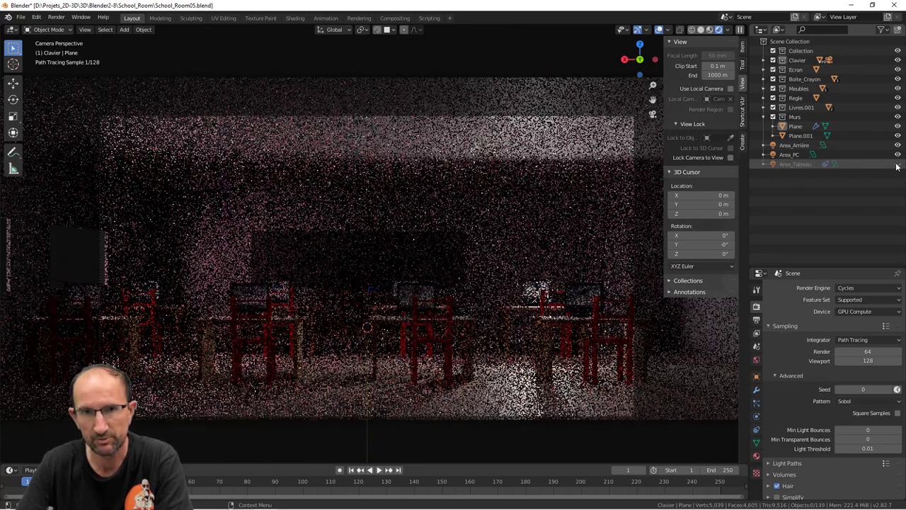
left_click(898, 154)
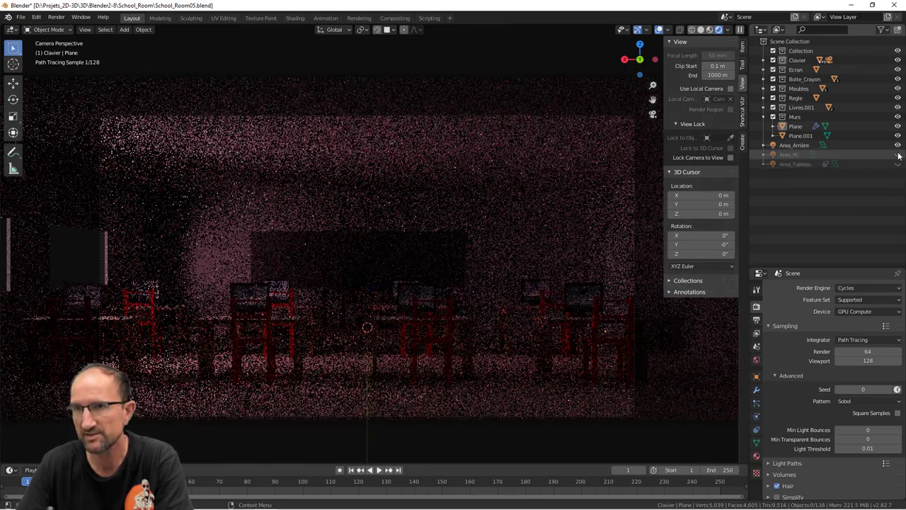
left_click(897, 145)
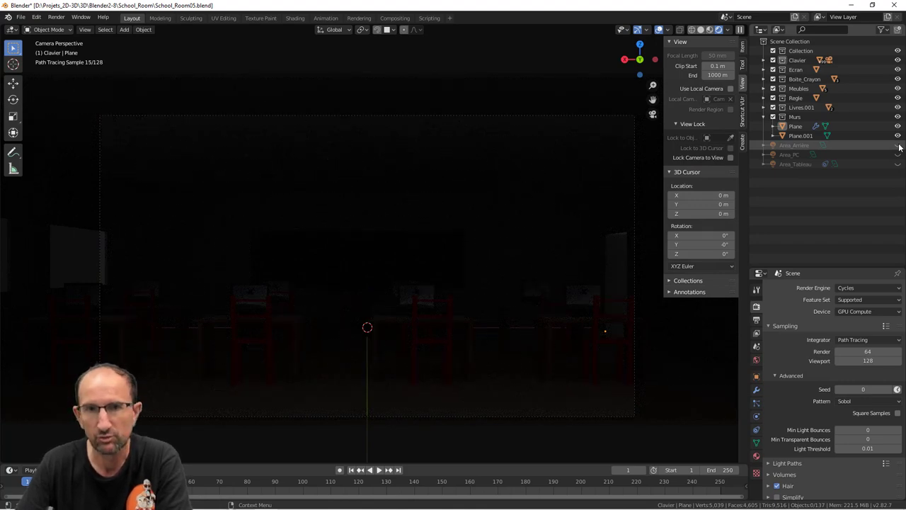
left_click(757, 360)
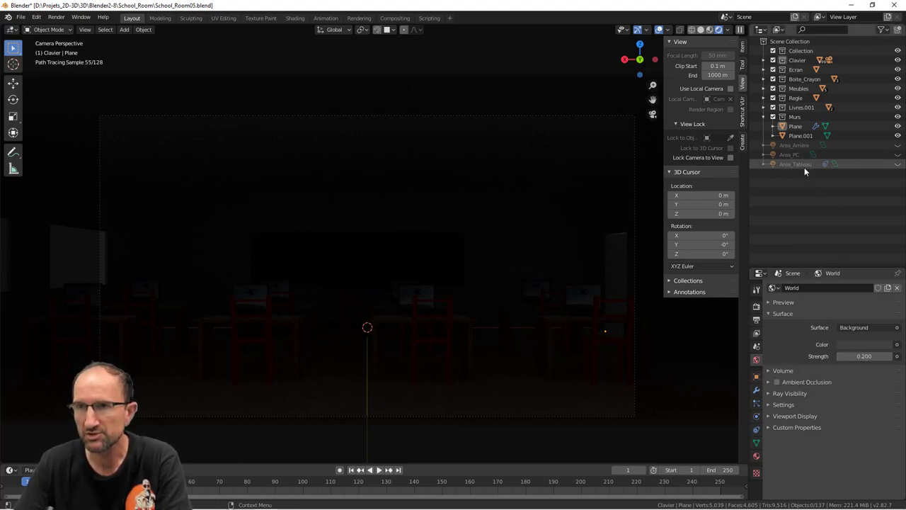
Unhide and select Area_Arrière, show its light properties, and widen the properties panel.
left_click(898, 145)
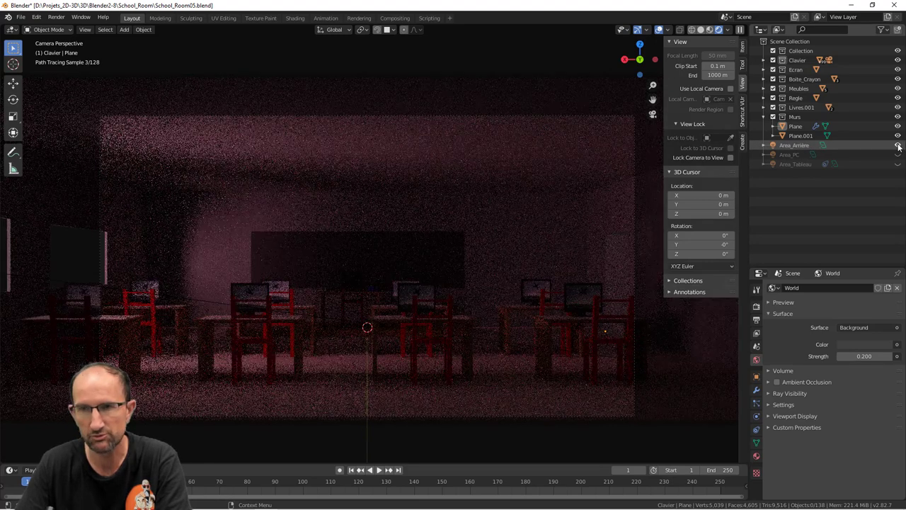
left_click(797, 145)
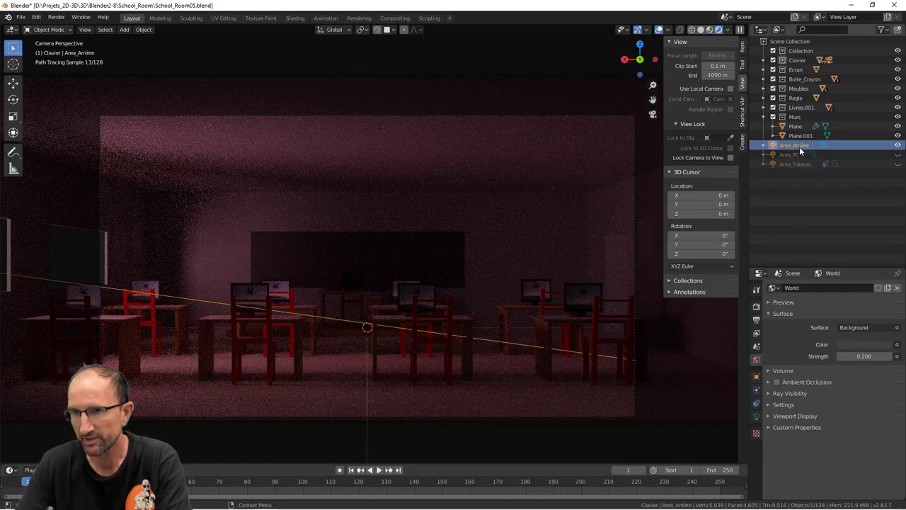
left_click(756, 418)
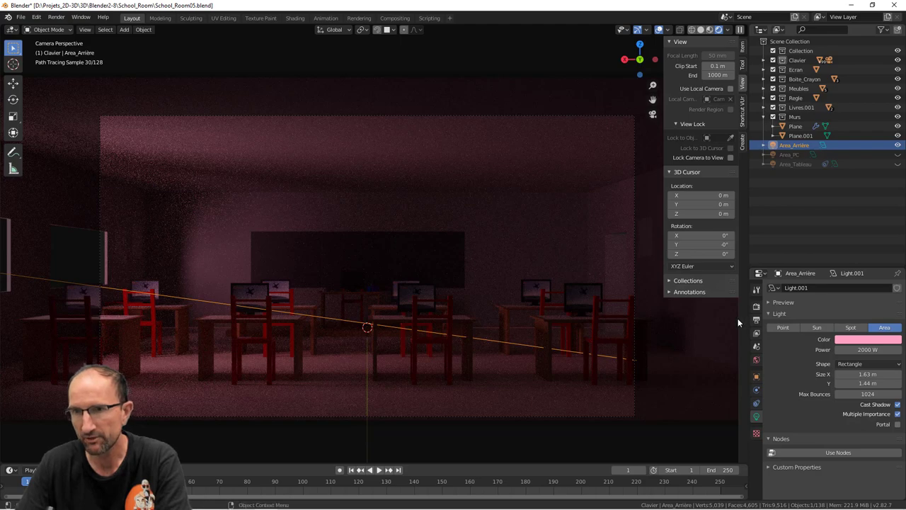
key("n")
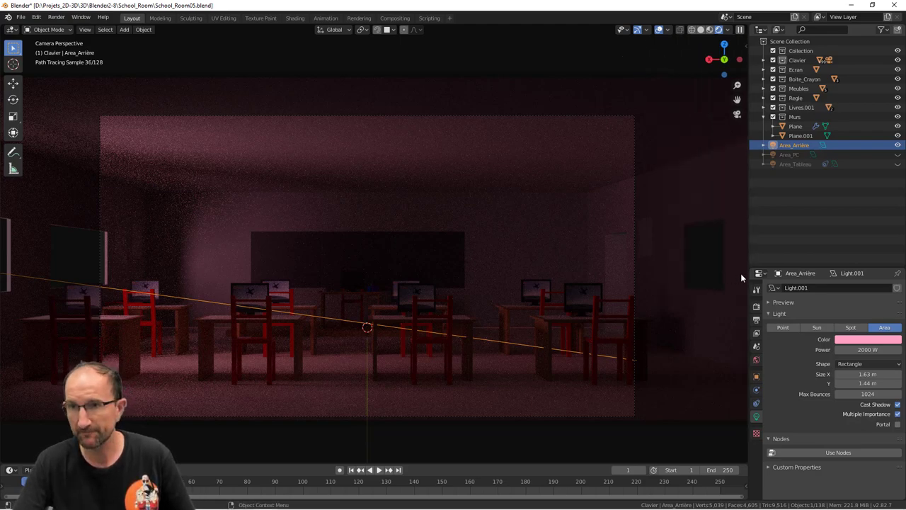
left_click_drag(749, 273, 564, 279)
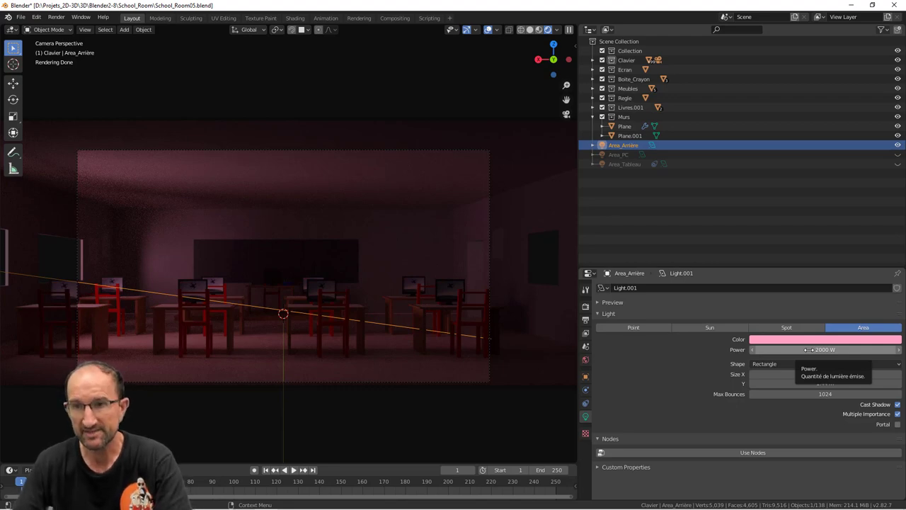
left_click(586, 347)
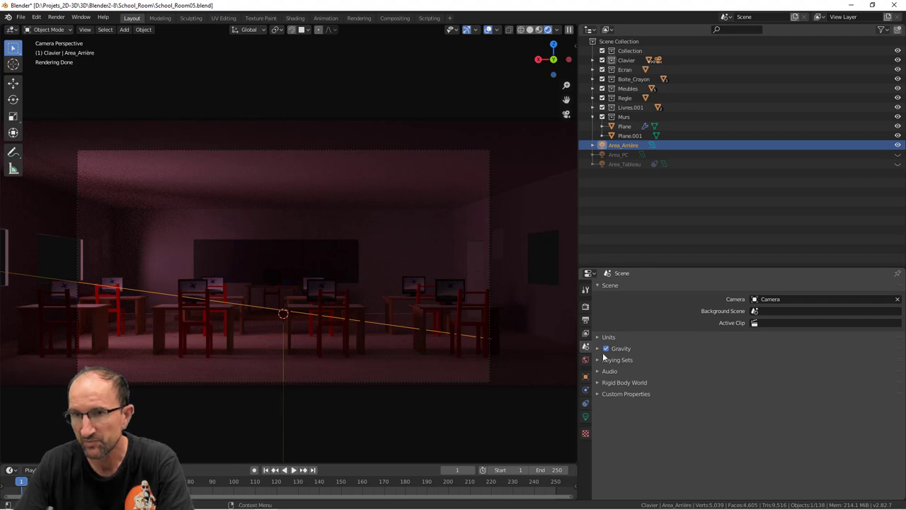
left_click(597, 337)
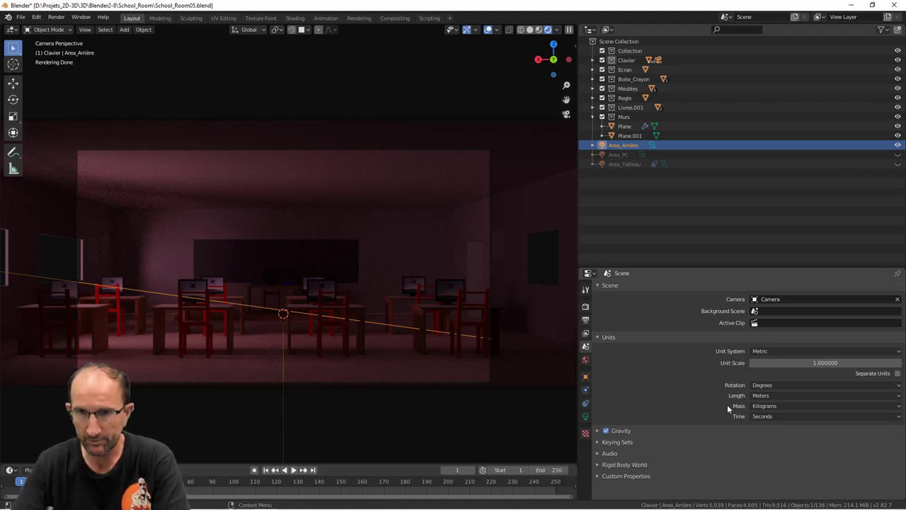
left_click(585, 417)
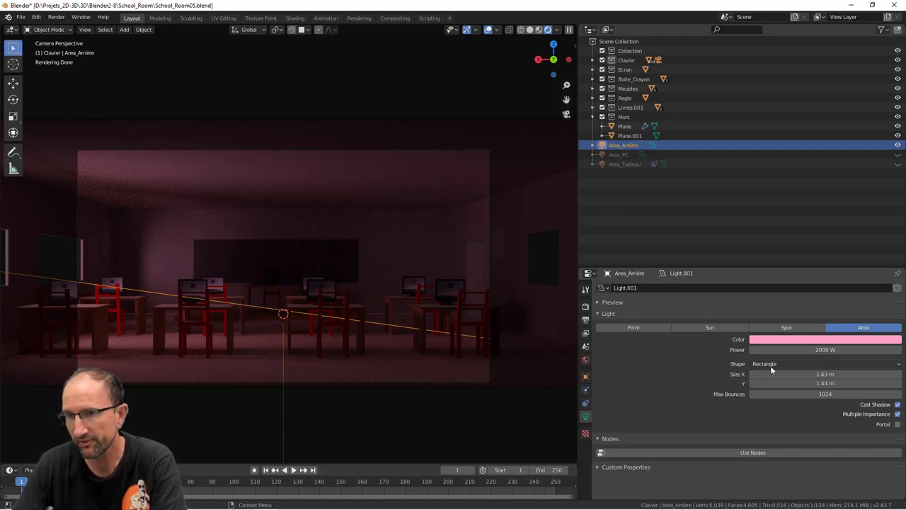
left_click(771, 366)
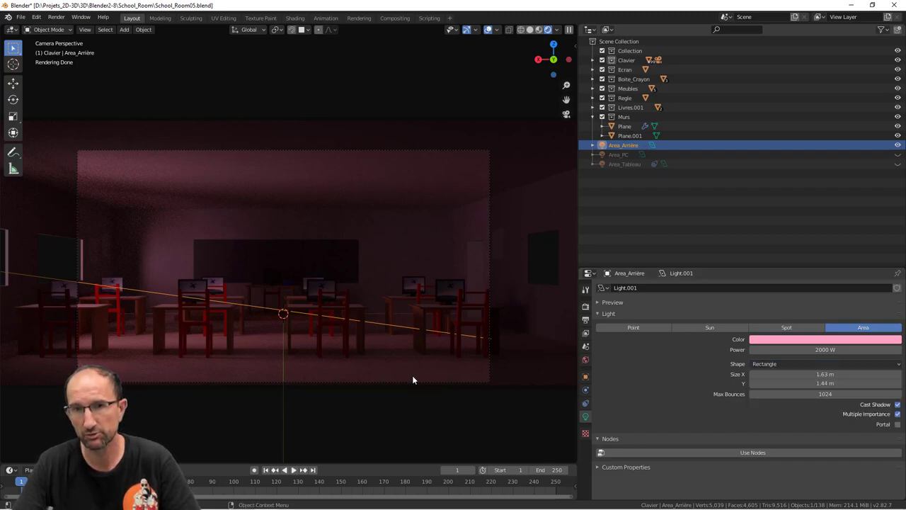
Make Area_PC and Area_Tableau visible again and select Area_Tableau to view its settings.
mouse_move(412, 375)
middle_mouse_down()
mouse_move(360, 198)
mouse_move(366, 227)
mouse_move(354, 205)
middle_mouse_up()
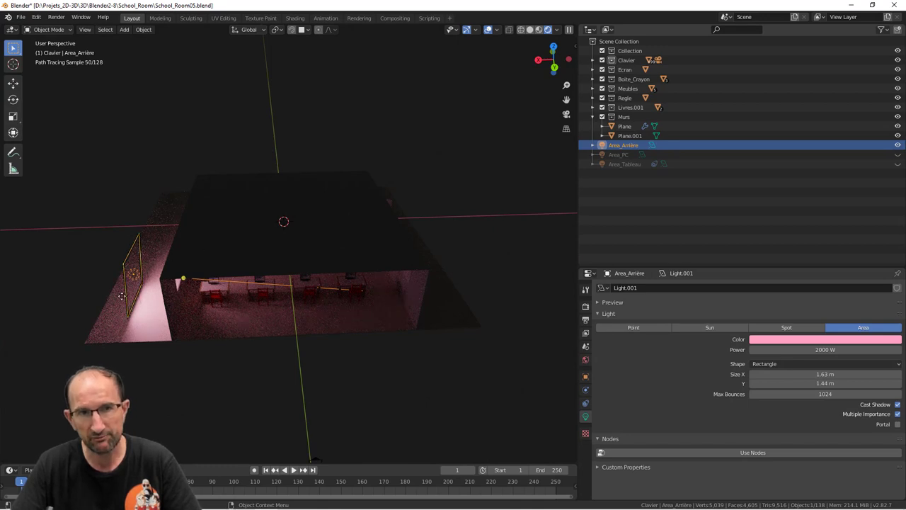
mouse_move(155, 295)
middle_mouse_down()
mouse_move(199, 290)
mouse_move(136, 279)
middle_mouse_up()
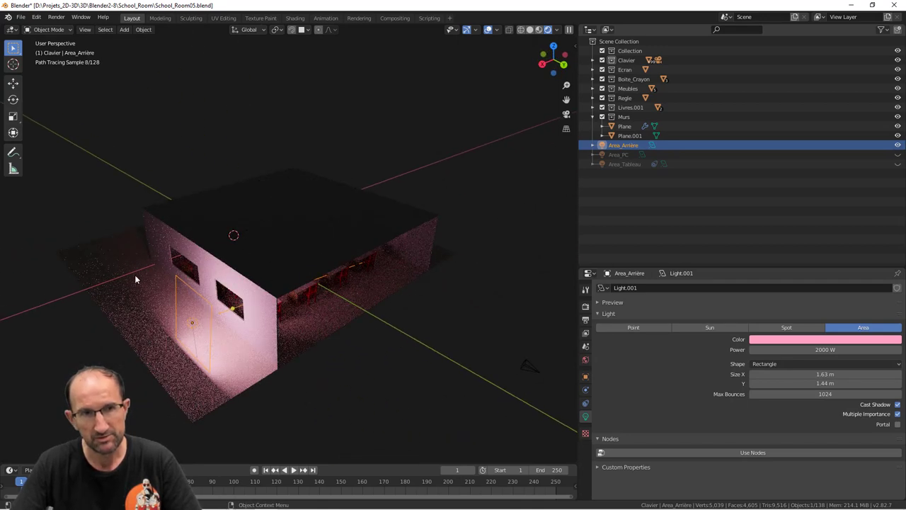
left_click(115, 281)
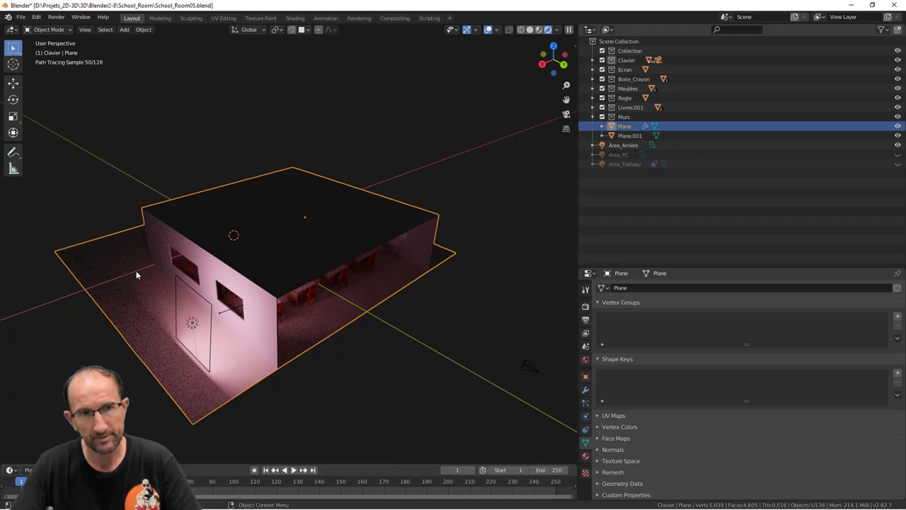
left_click(630, 135)
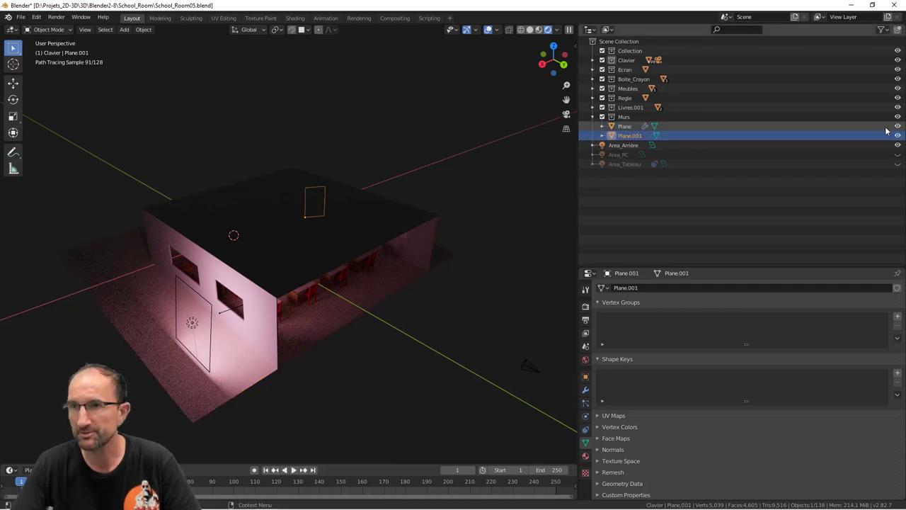
left_click(898, 155)
left_click(898, 163)
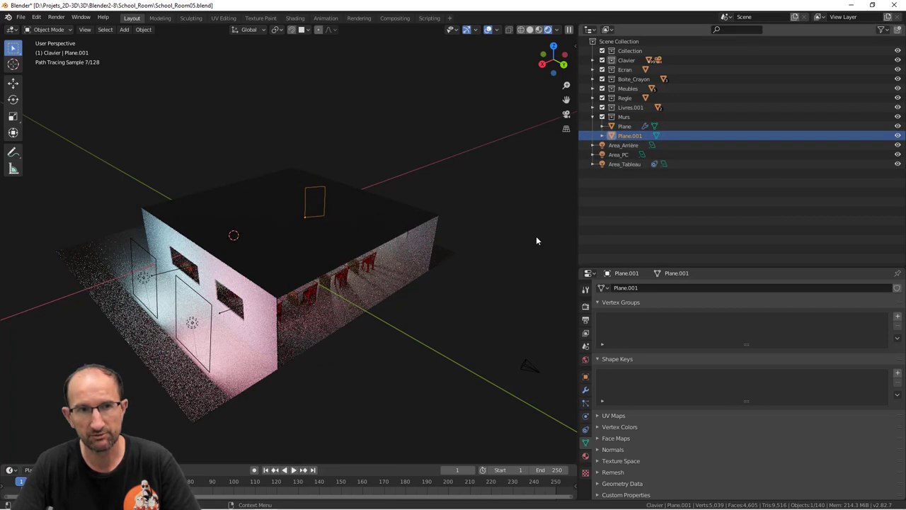
left_click(141, 246)
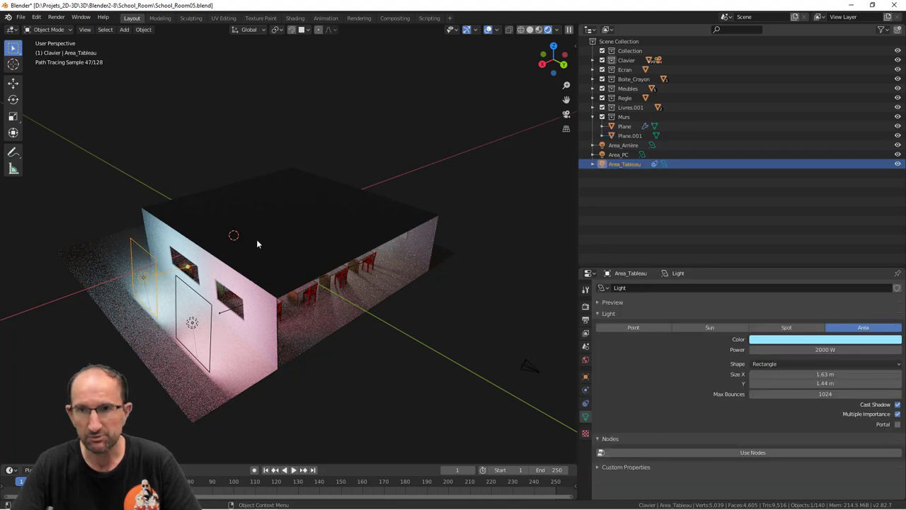
left_click(771, 365)
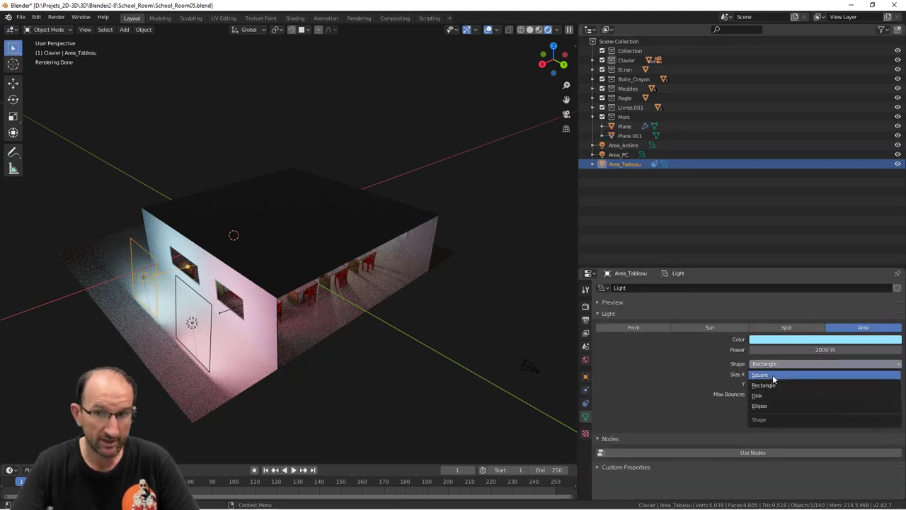
left_click(753, 385)
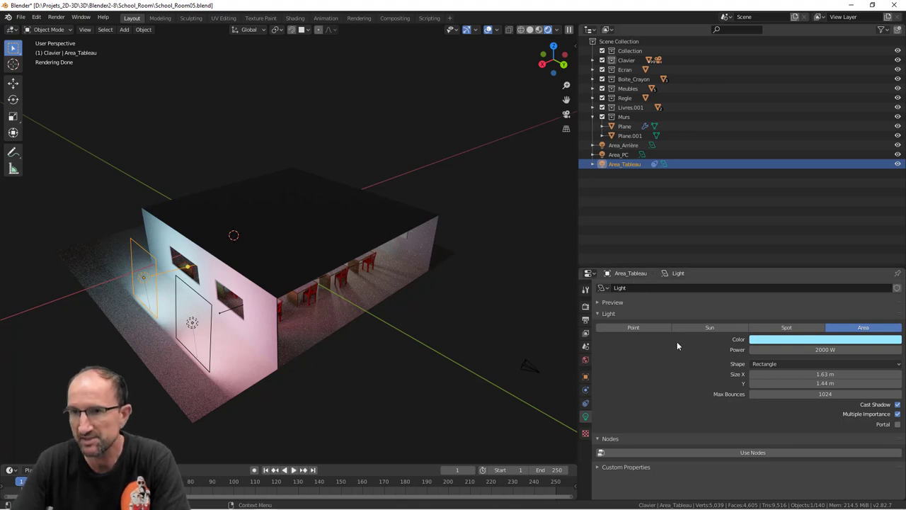
left_click(768, 366)
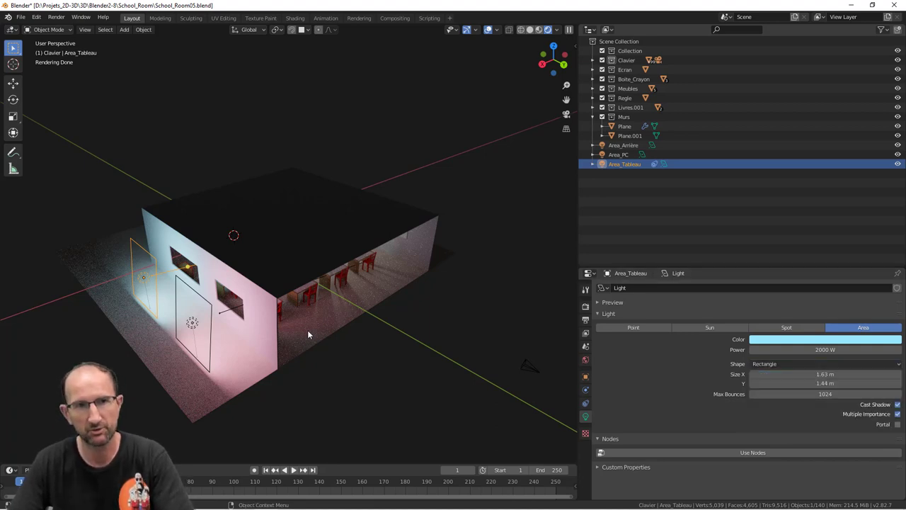
Change Area_Arrière's shape to Square and back to Rectangle, then show Render properties.
left_click(205, 301)
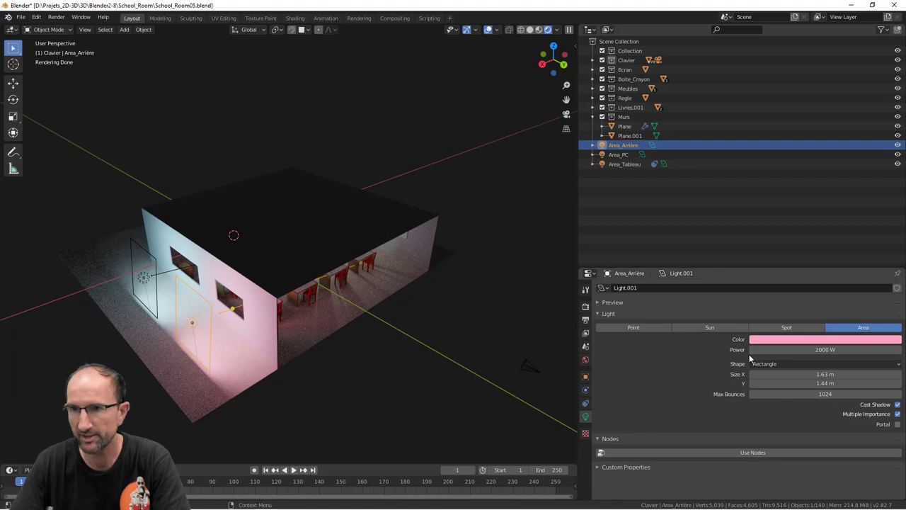
left_click(770, 364)
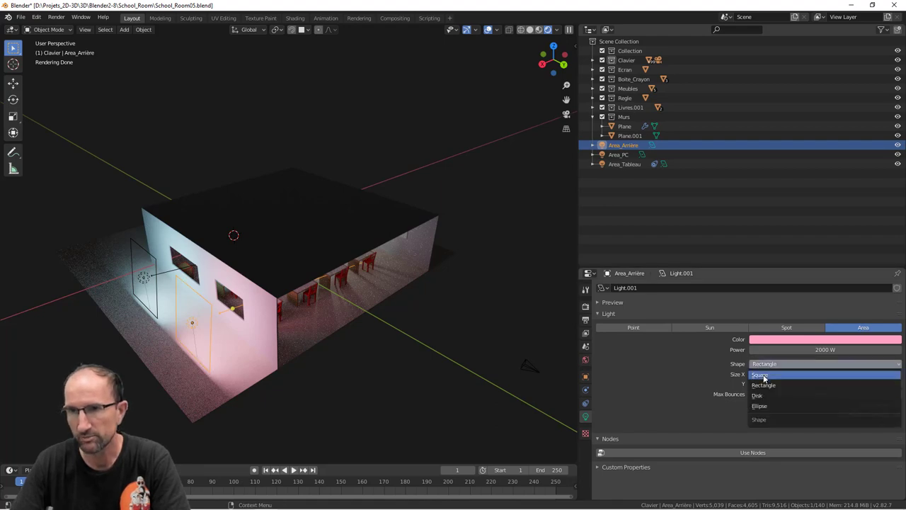
left_click(766, 375)
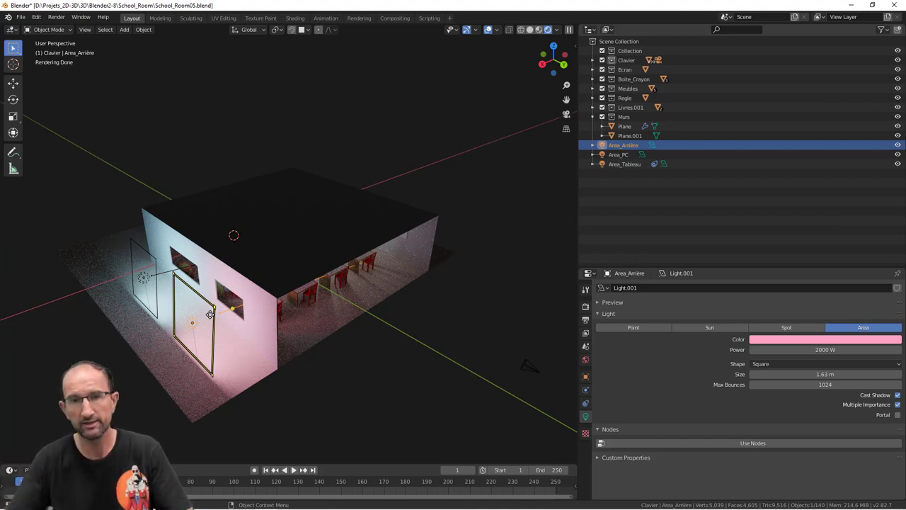
left_click(763, 364)
left_click(768, 374)
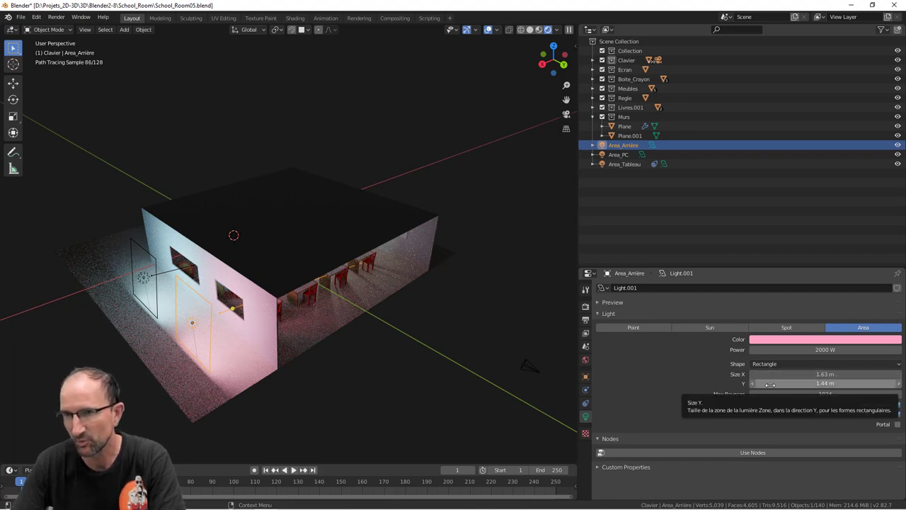
left_click(586, 306)
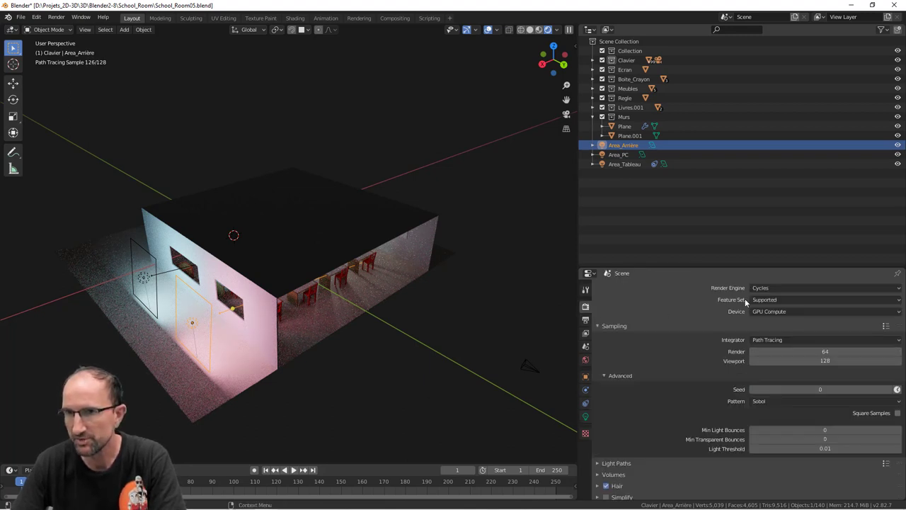
Set the render engine to Eevee and return to Area_Arrière's light settings.
left_click(761, 289)
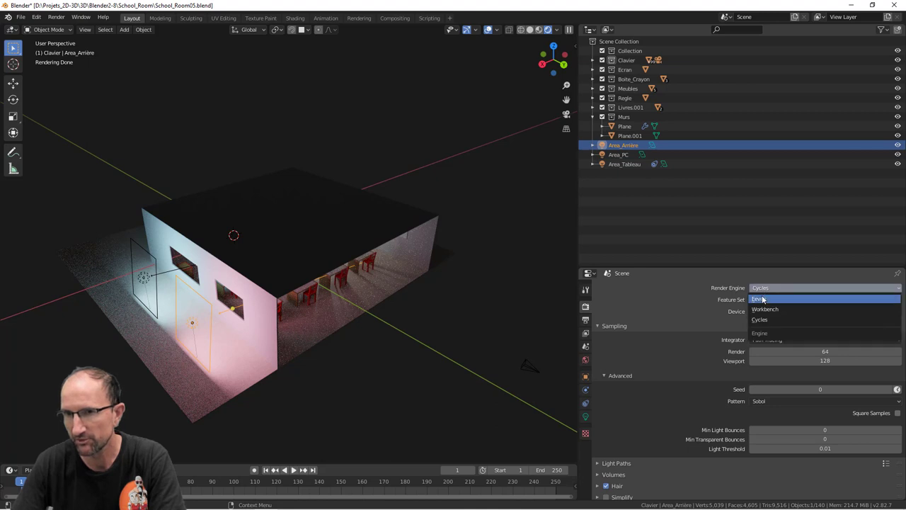
left_click(760, 299)
left_click(586, 415)
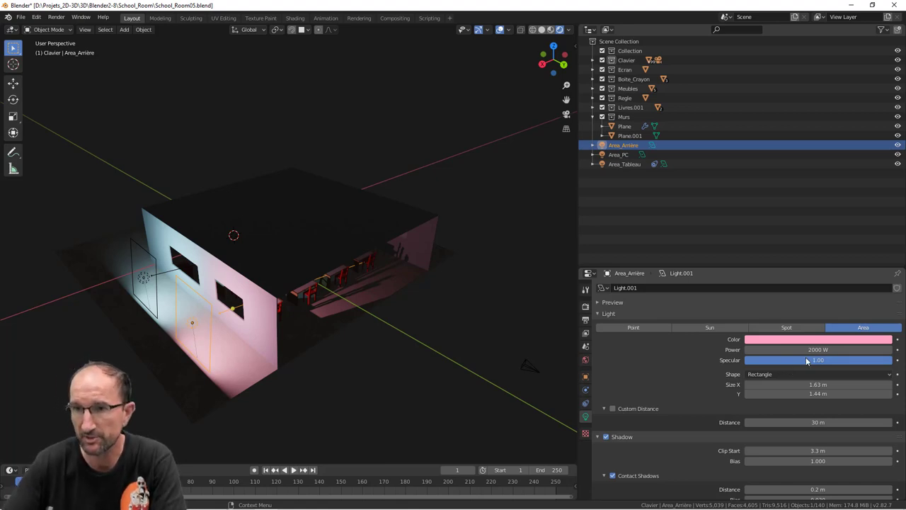
In camera view, give Area_Arrière a 28 m custom distance and turn off its shadows.
scroll(805, 359, "down", 1)
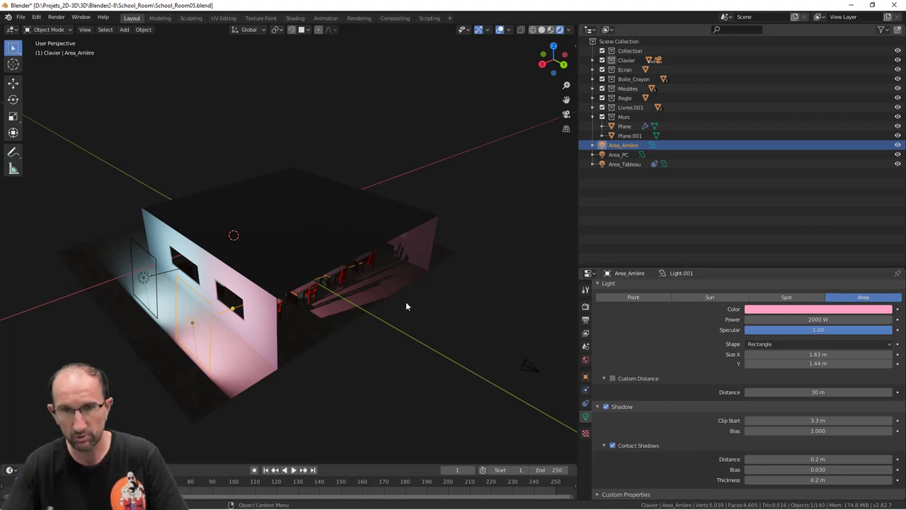
key("KP_0")
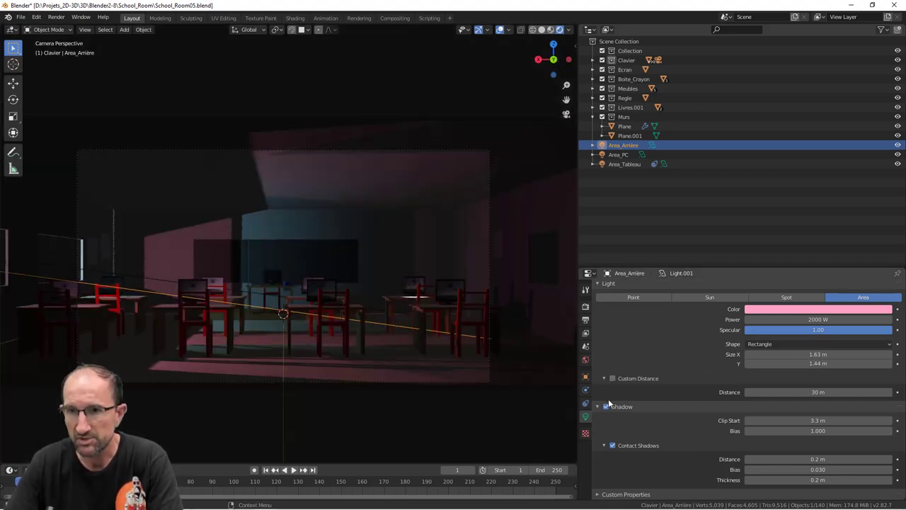
left_click(612, 378)
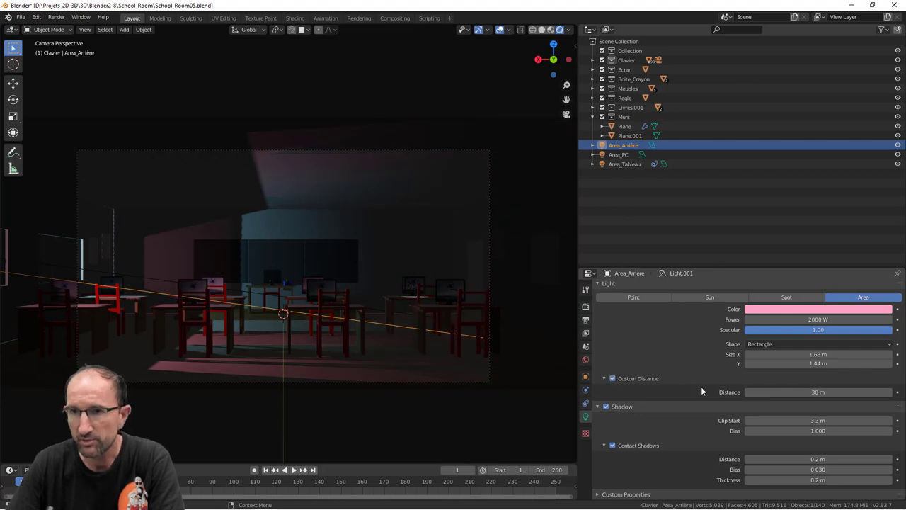
left_click_drag(793, 393, 779, 393)
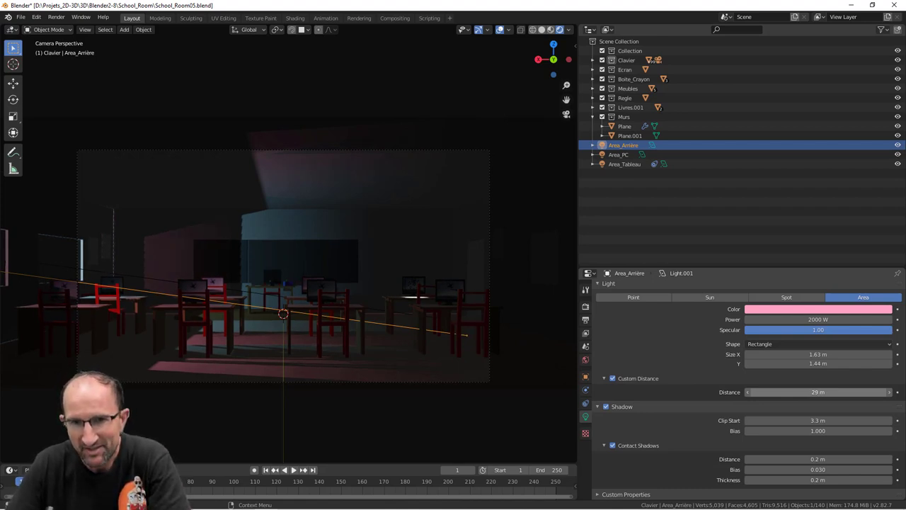
left_click_drag(779, 393, 776, 393)
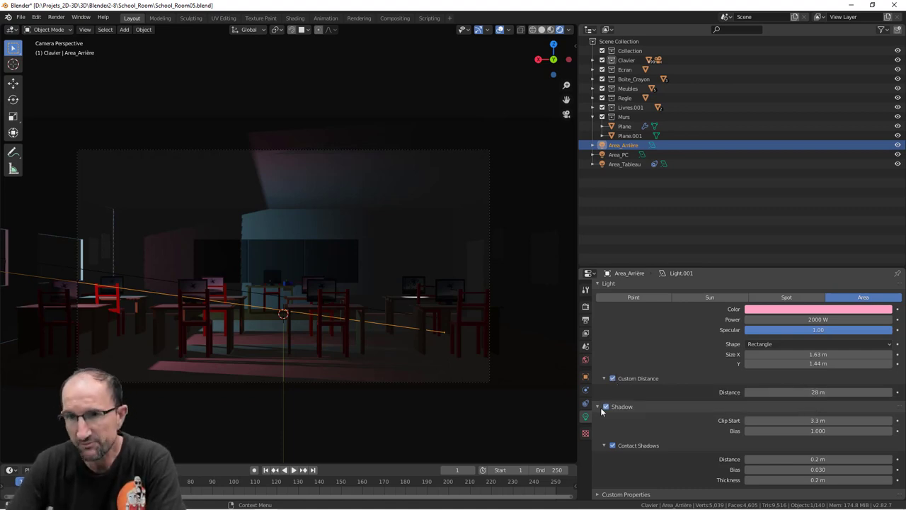
left_click(606, 408)
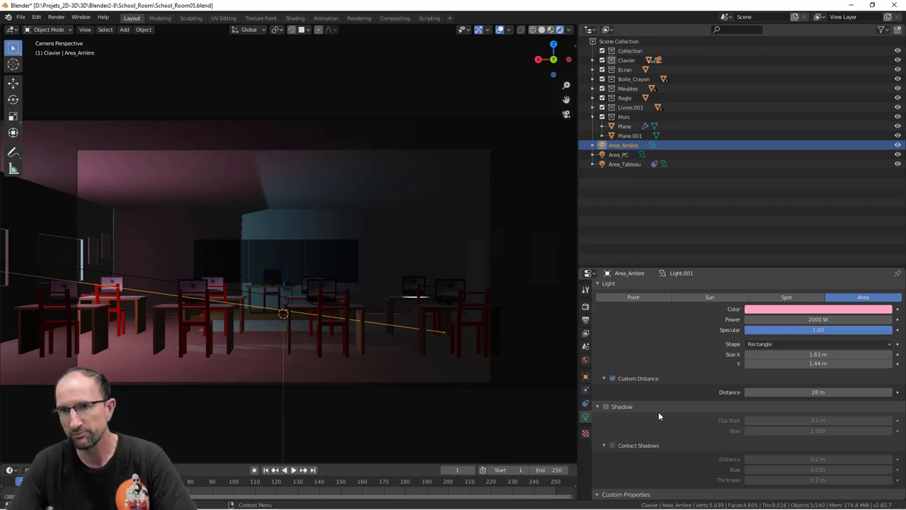
Turn Area_Arrière's shadows back on with a 6.9 m clip start and enable contact shadows.
left_click(605, 407)
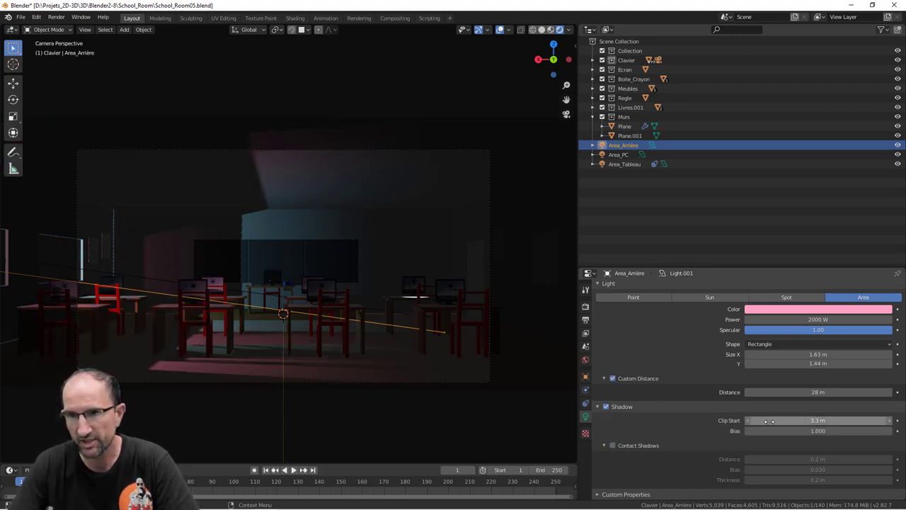
mouse_move(770, 421)
left_mouse_down()
mouse_move(814, 421)
mouse_move(796, 421)
left_mouse_up()
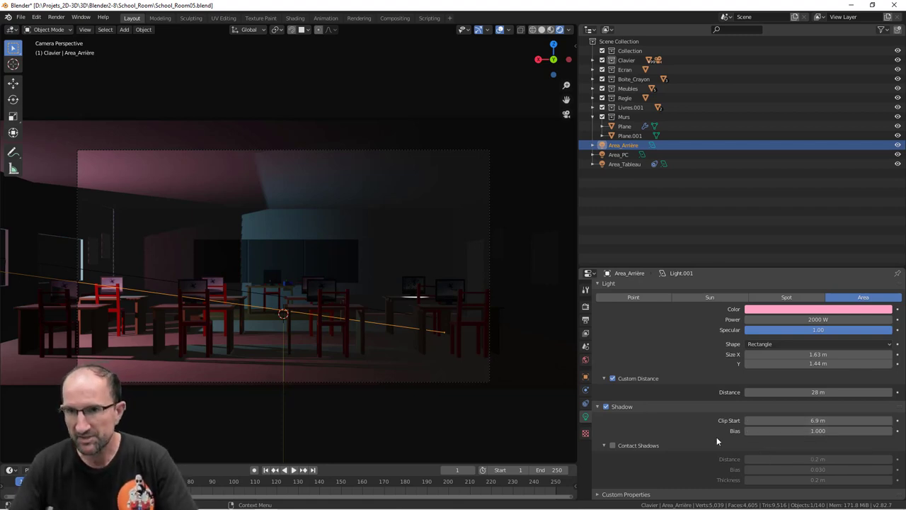
left_click(613, 445)
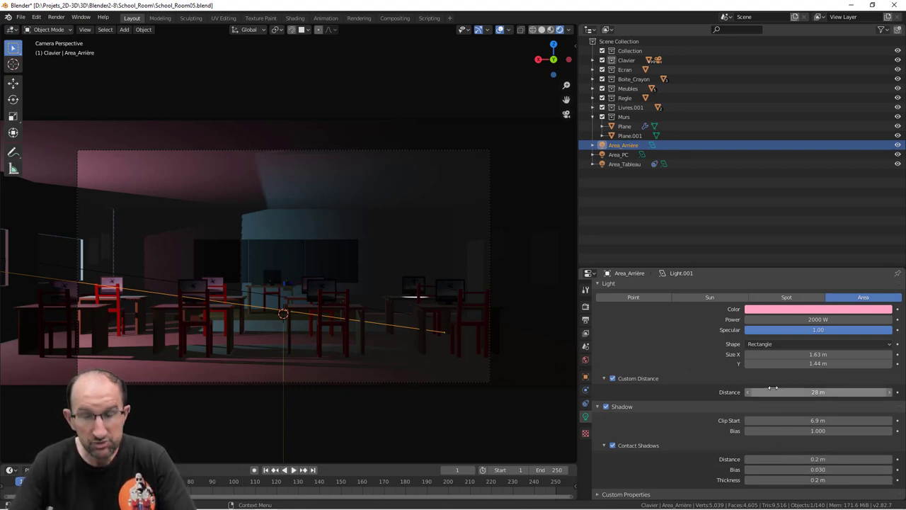
scroll(773, 388, "up", 2)
scroll(773, 388, "down", 2)
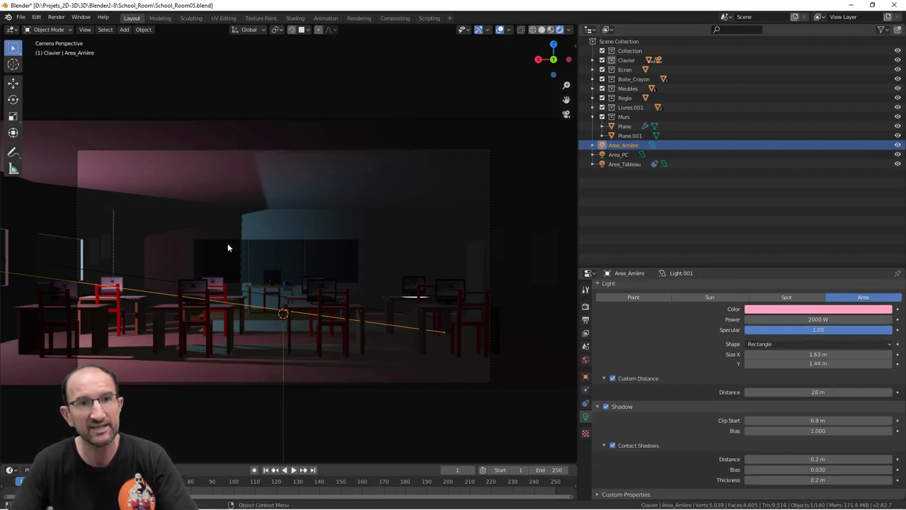
Check the light settings of Area_PC, Area_Arrière and Area_Tableau, ending on Area_PC.
left_click(619, 155)
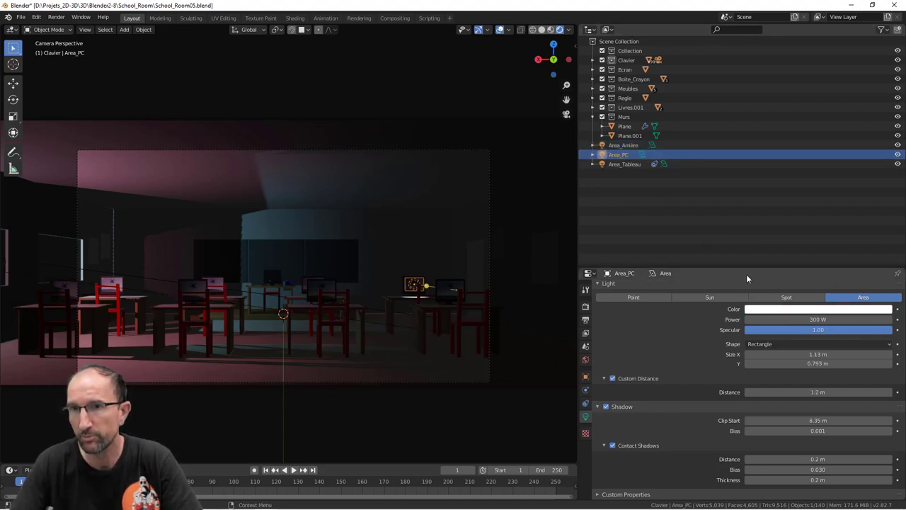
left_click(628, 145)
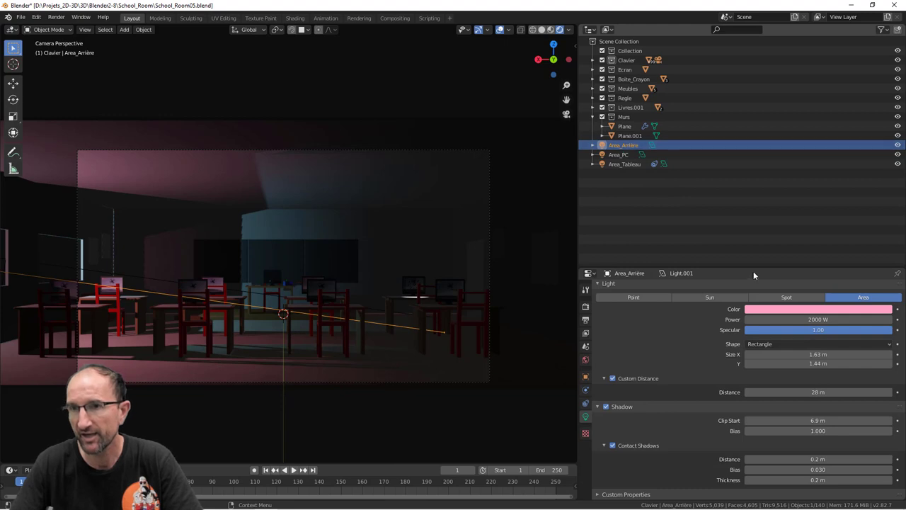
left_click(625, 165)
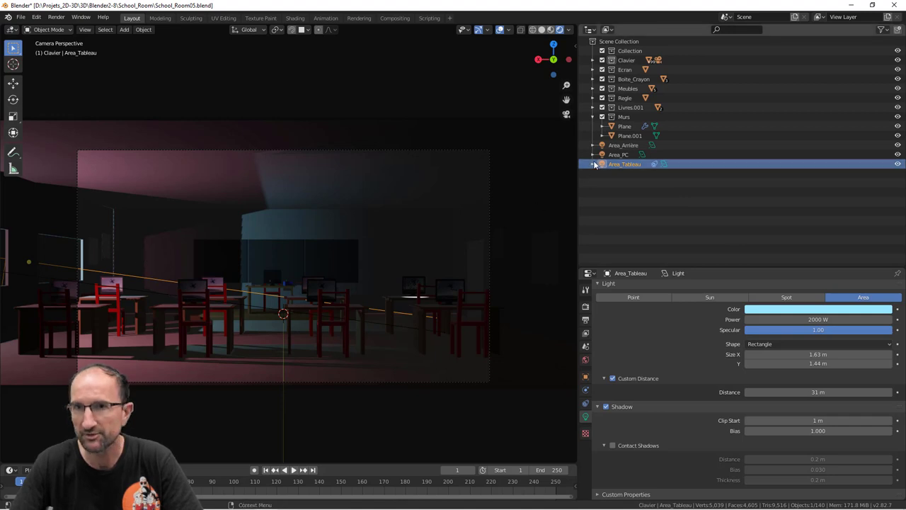
left_click(613, 155)
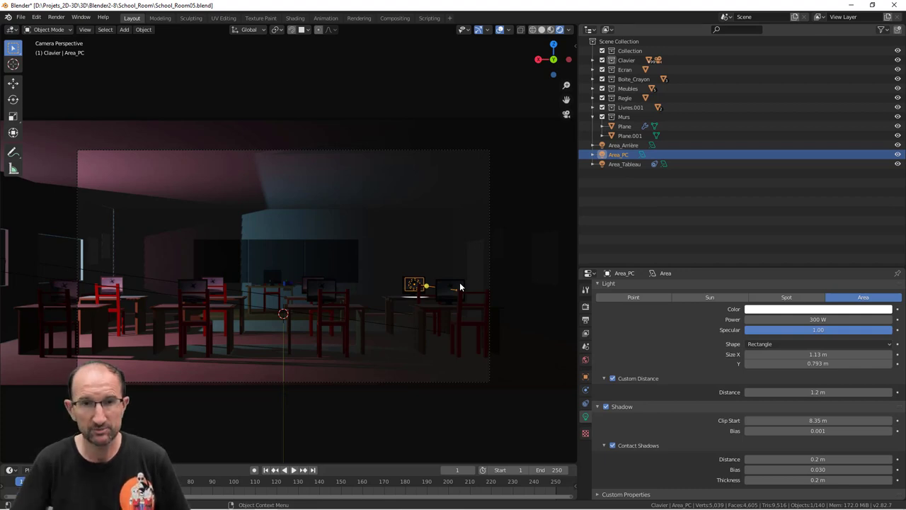
Zoom and orbit out of the camera framing to inspect Area_PC's light on its desk.
scroll(495, 304, "up", 4)
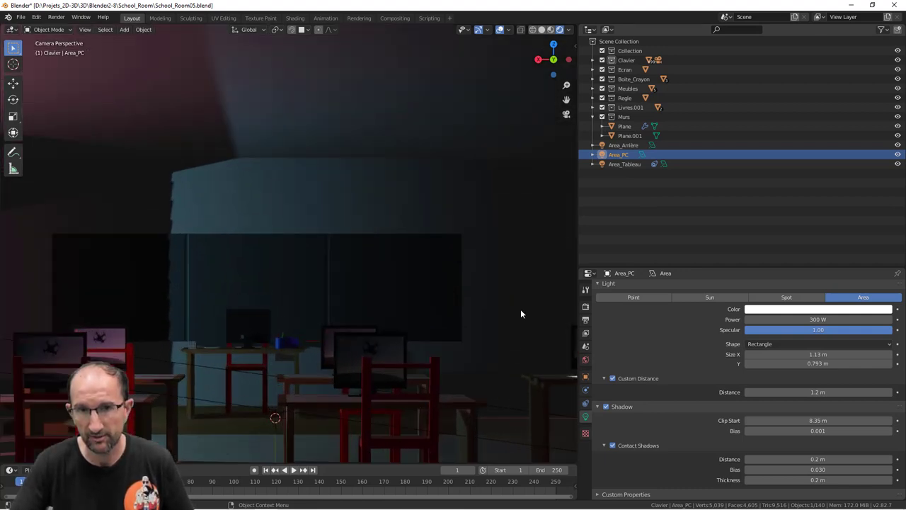
scroll(461, 296, "up", 3)
scroll(440, 311, "up", 3)
scroll(410, 338, "up", 3)
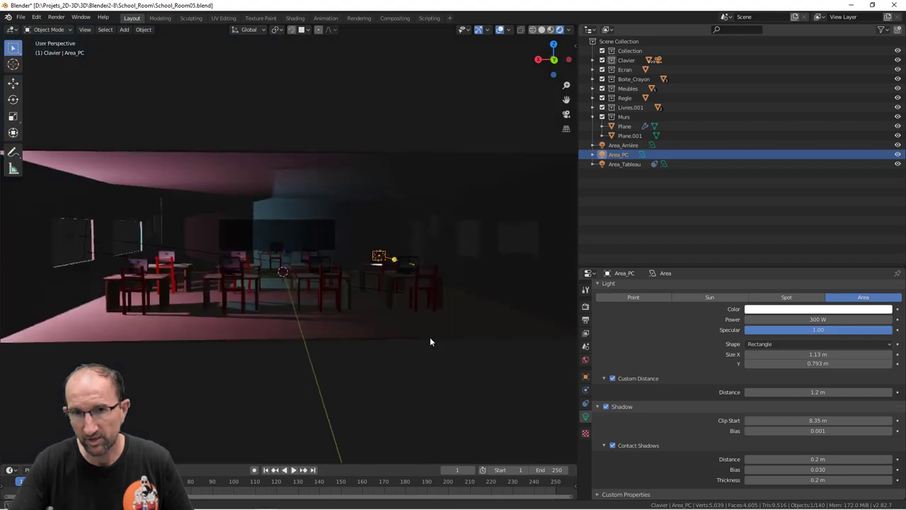
mouse_move(429, 342)
middle_mouse_down()
mouse_move(441, 356)
mouse_move(447, 305)
mouse_move(322, 277)
middle_mouse_up()
scroll(321, 277, "up", 3)
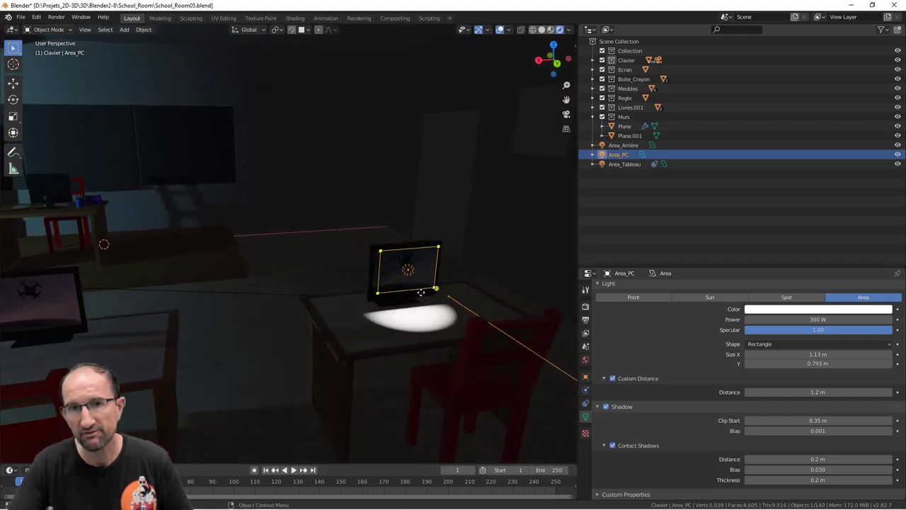
middle_click_drag(415, 316, 428, 308)
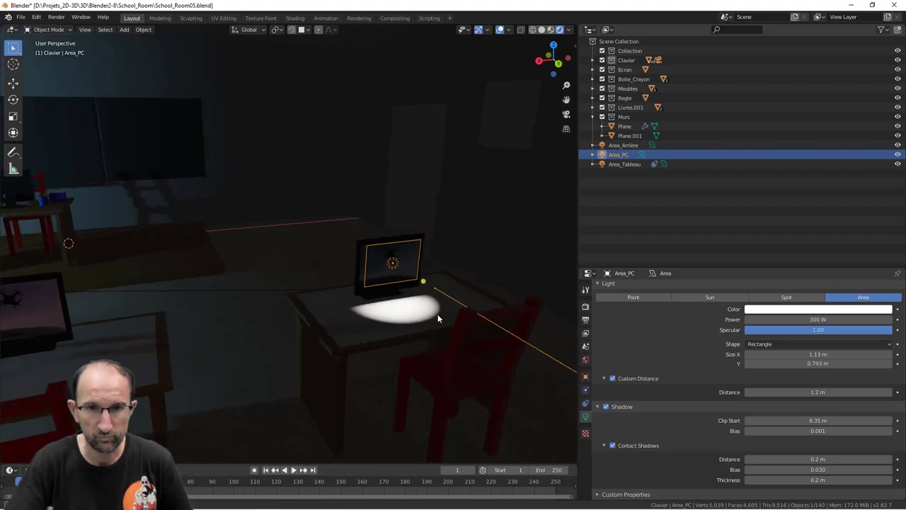
Compare against the camera view, then settle on a wide free view zoomed toward the desks.
key("KP_0")
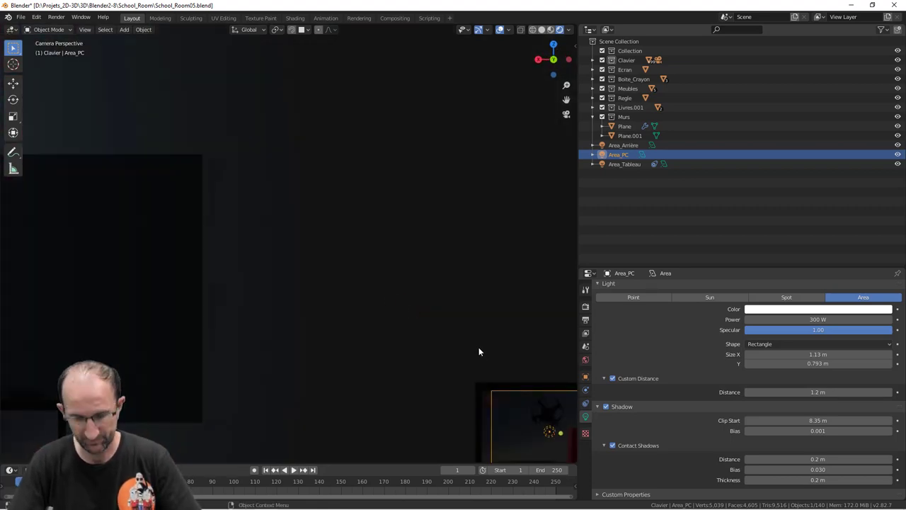
key("KP_0")
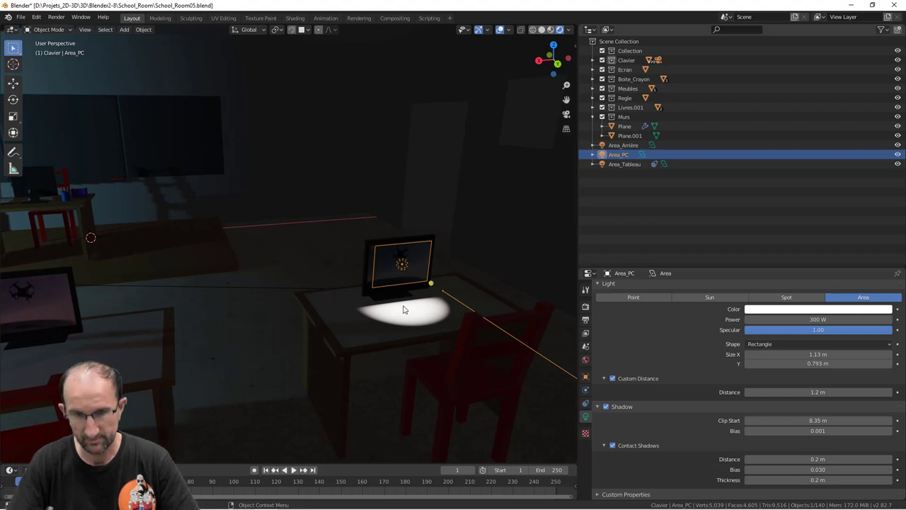
scroll(403, 304, "down", 10)
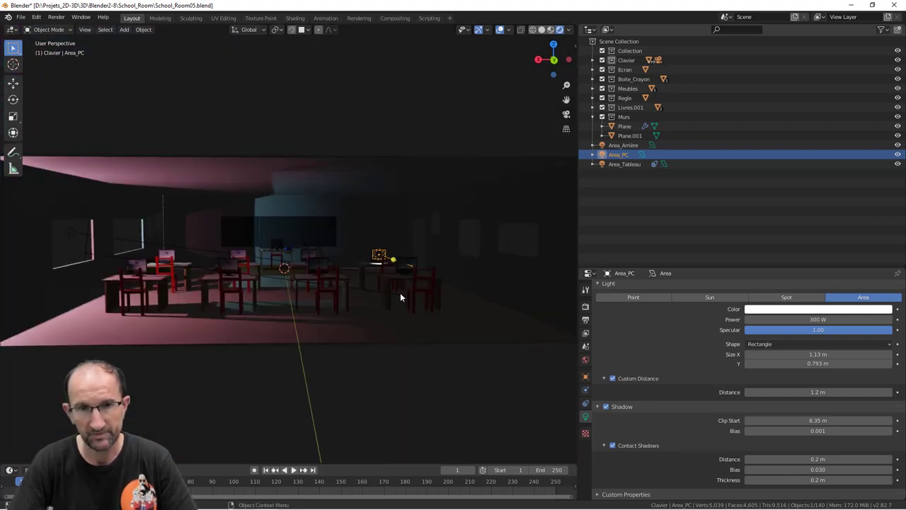
key("KP_0")
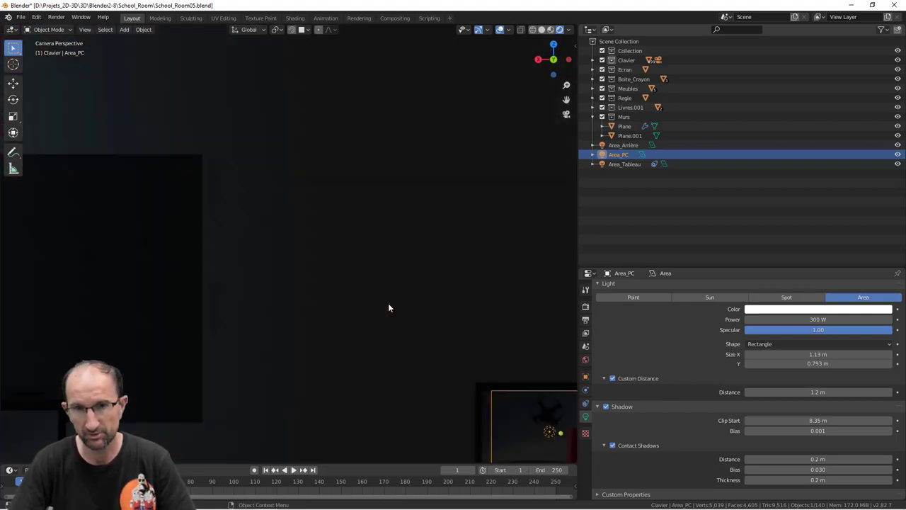
key("KP_0")
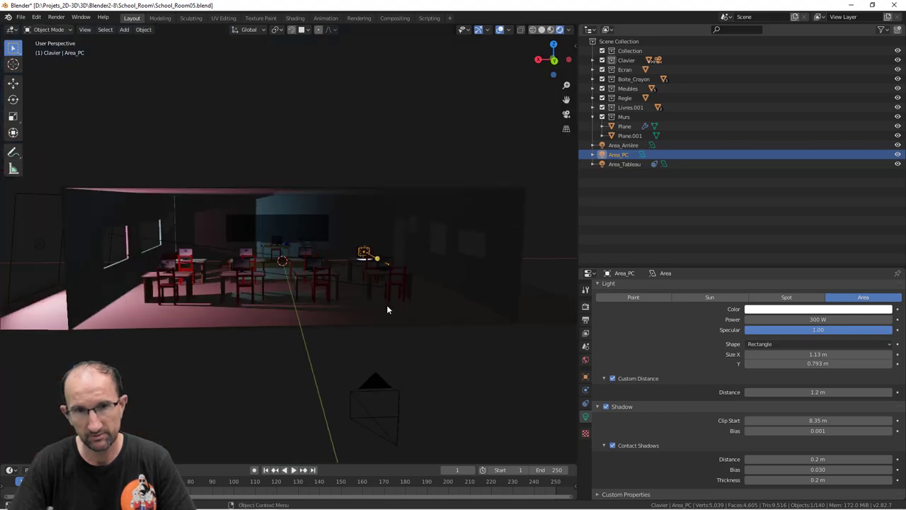
scroll(368, 301, "up", 2)
scroll(353, 296, "up", 3)
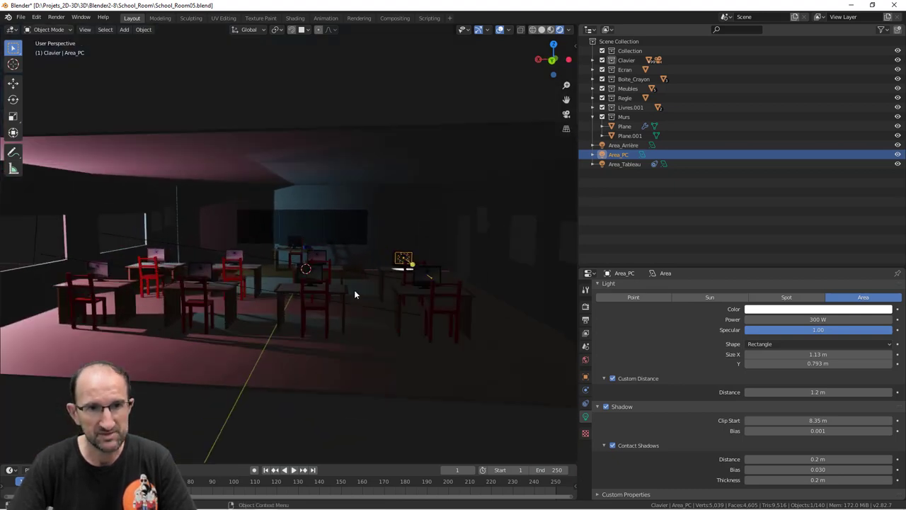
scroll(354, 294, "up", 1)
scroll(347, 293, "up", 2)
scroll(345, 293, "up", 1)
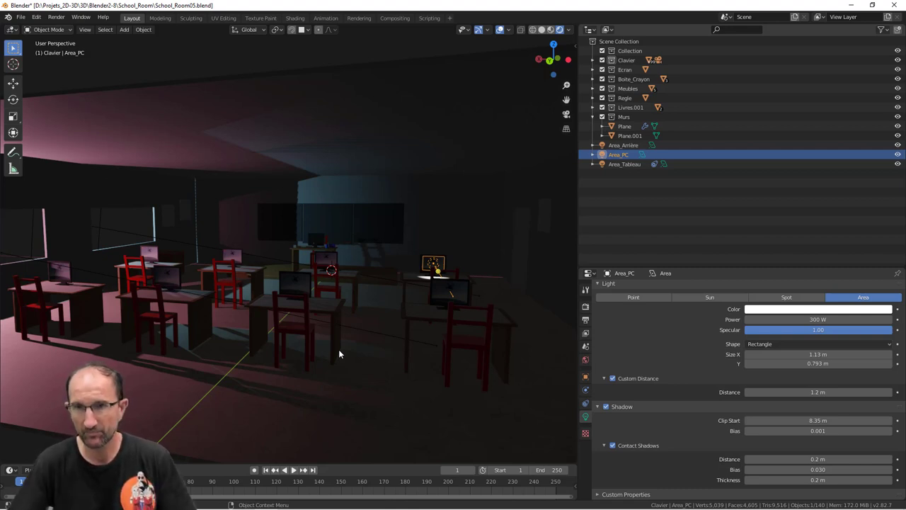
Change the scene's Render Engine from Eevee to Cycles in Render Properties.
scroll(655, 351, "up", 2)
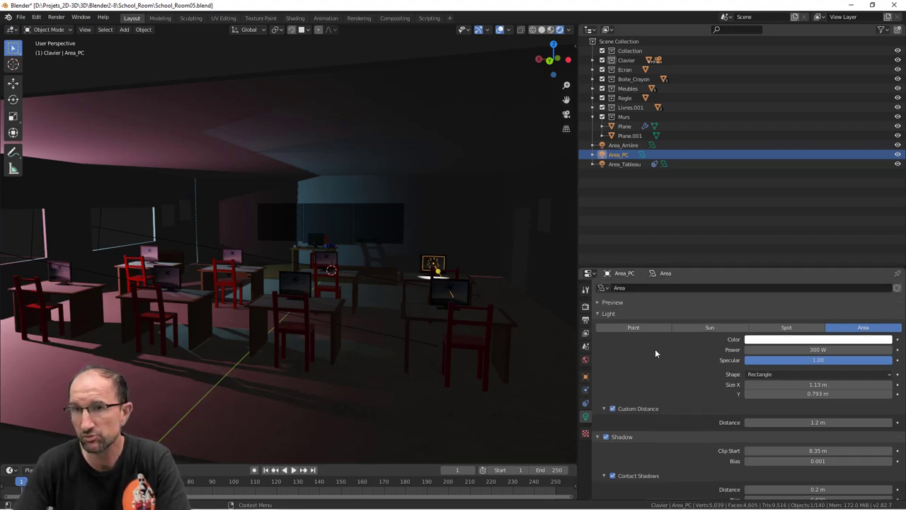
left_click(585, 306)
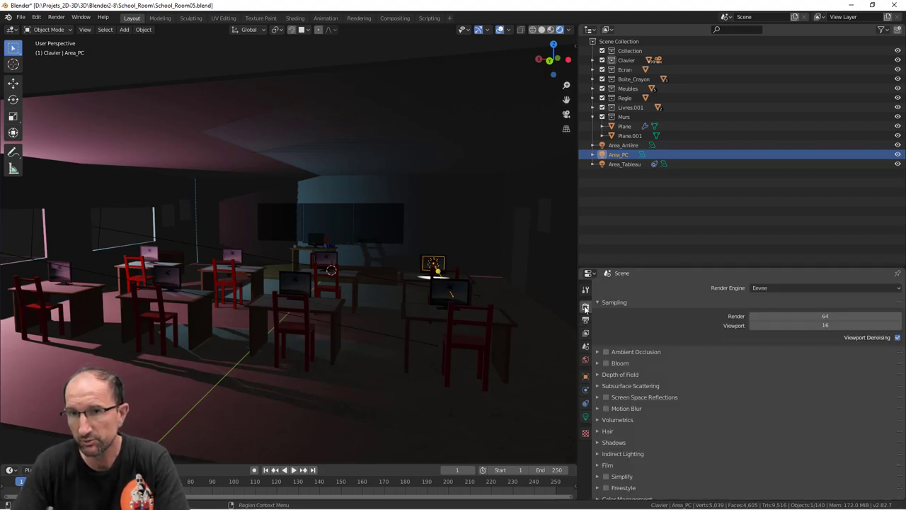
left_click(763, 287)
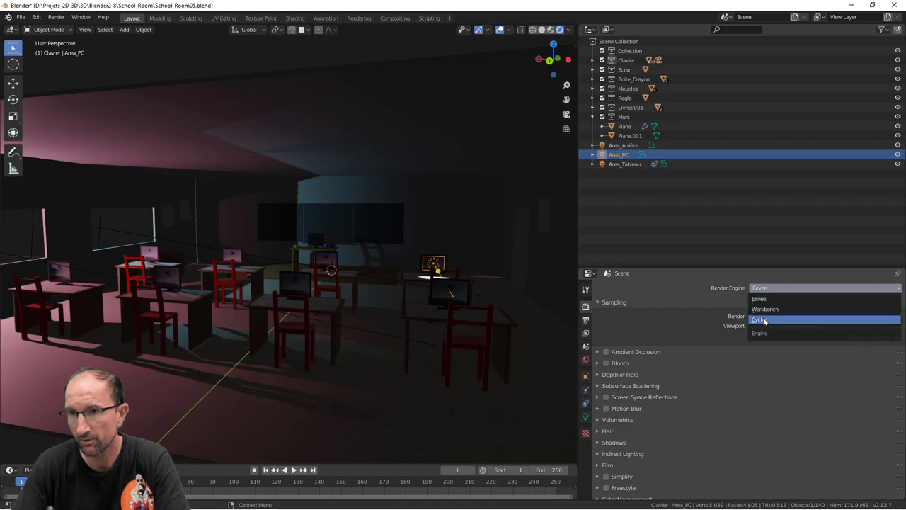
left_click(764, 317)
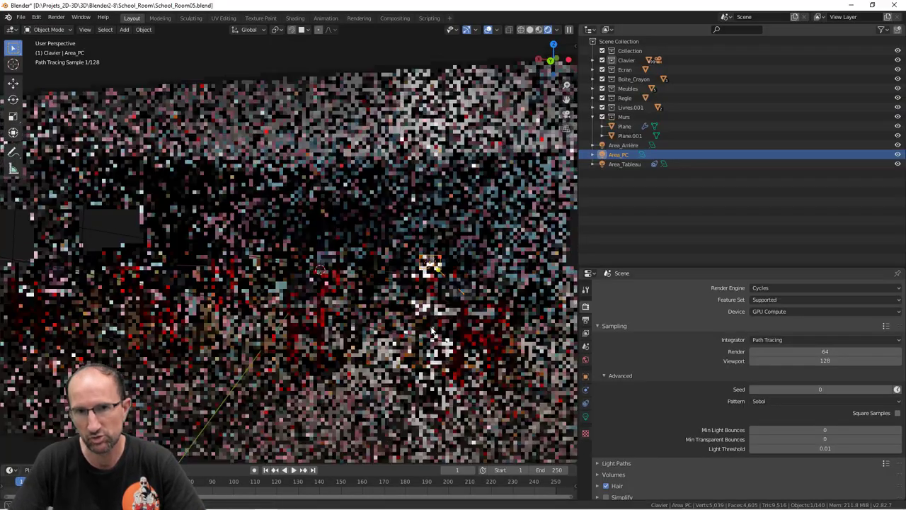
Orbit the classroom slightly and display Area_PC's Cycles light settings (300 W, Max Bounces 1024).
mouse_move(427, 333)
middle_mouse_down()
mouse_move(449, 331)
mouse_move(400, 314)
middle_mouse_up()
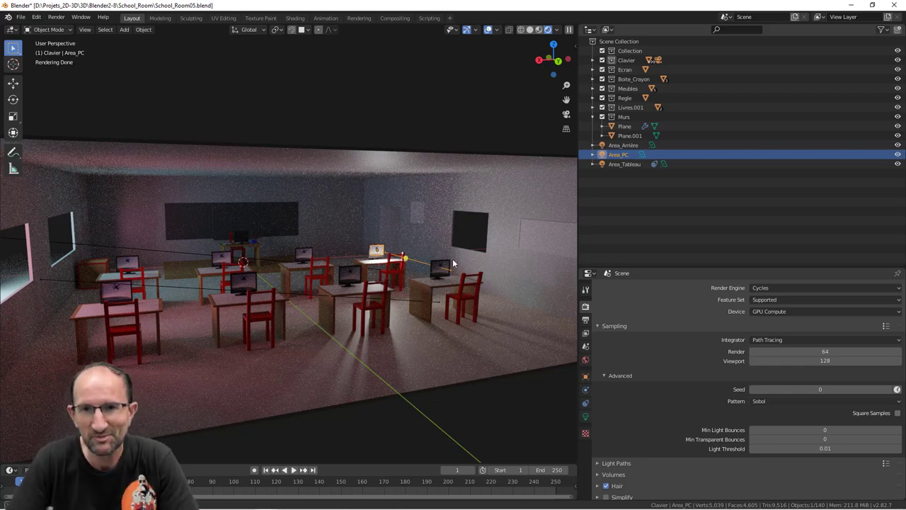
middle_click_drag(433, 288, 472, 284)
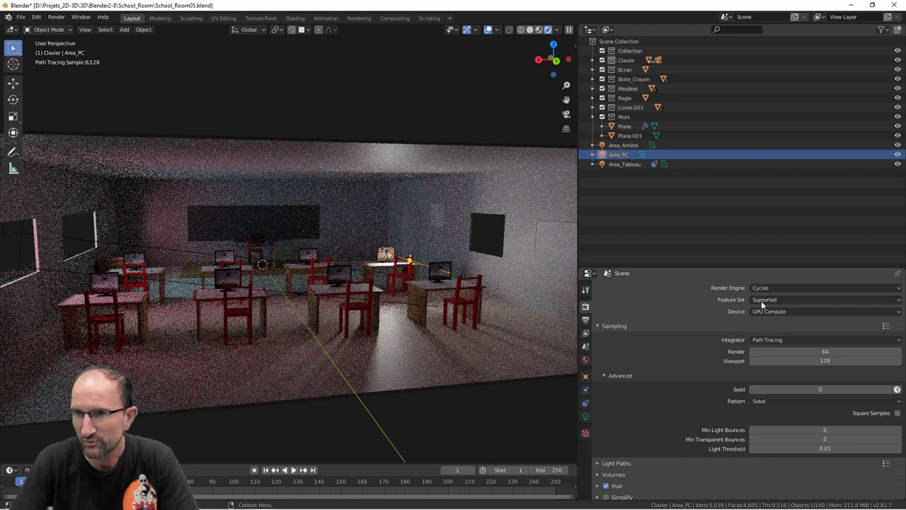
left_click(585, 418)
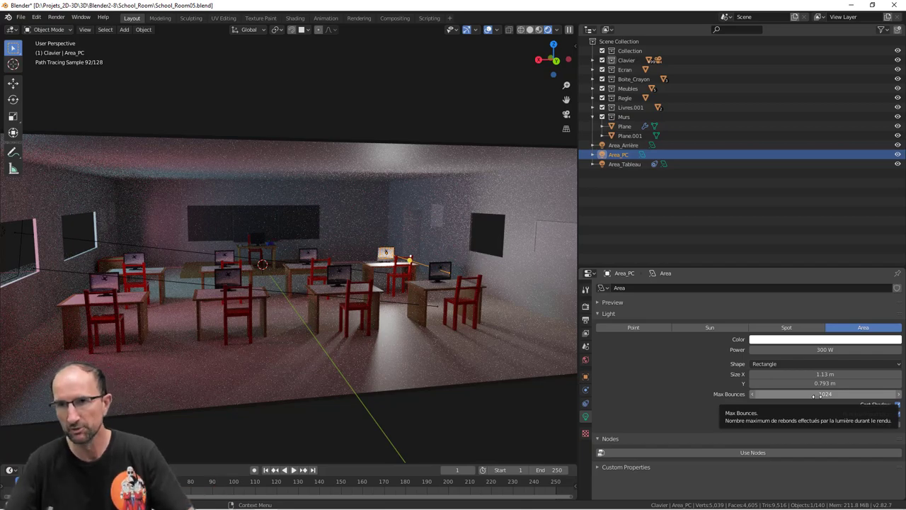
Turn Area_PC's Cast Shadow and Multiple Importance off and back on, then enable Portal.
left_click(897, 405)
left_click(898, 405)
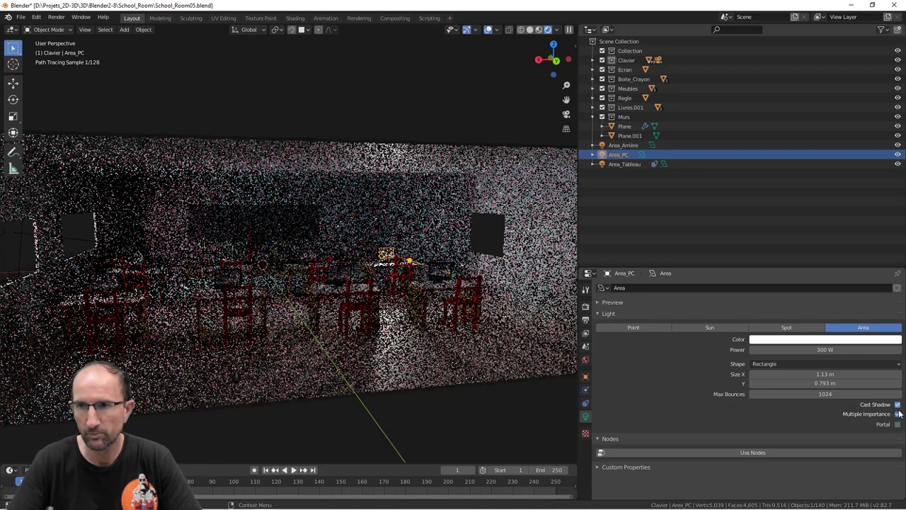
left_click(898, 414)
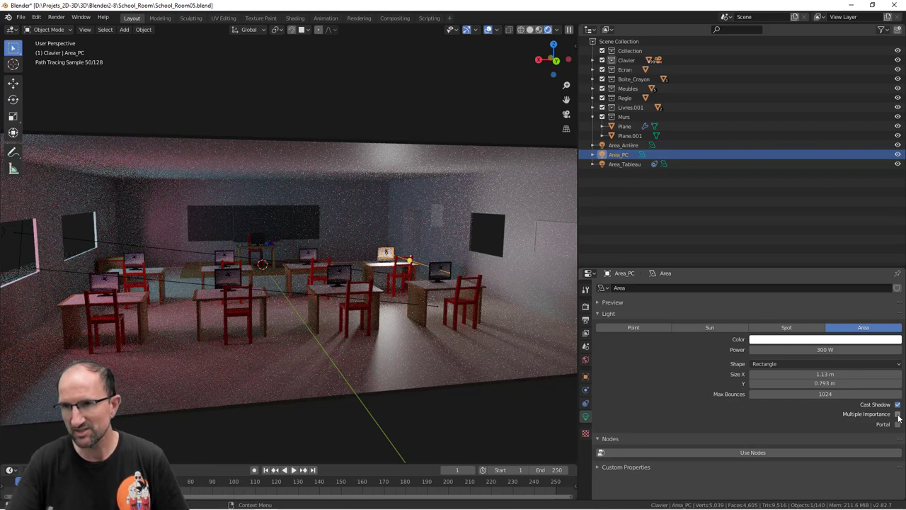
left_click(898, 415)
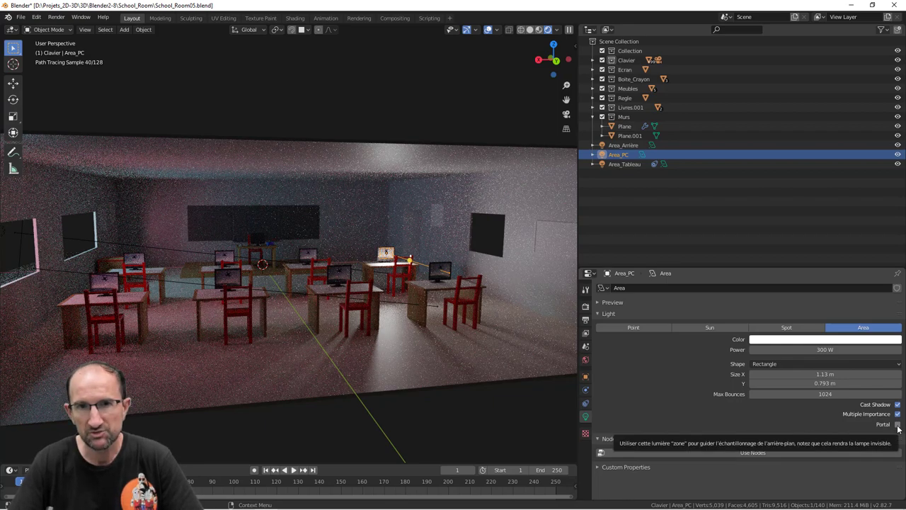
left_click(898, 424)
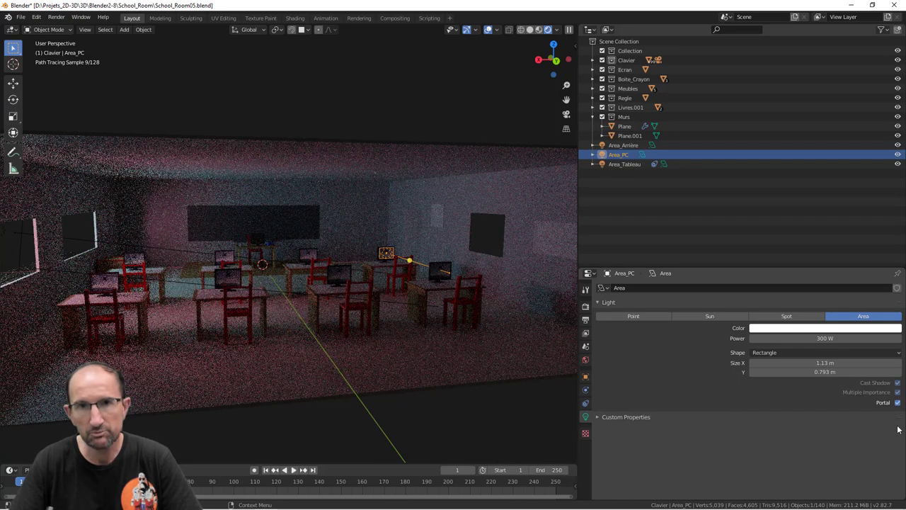